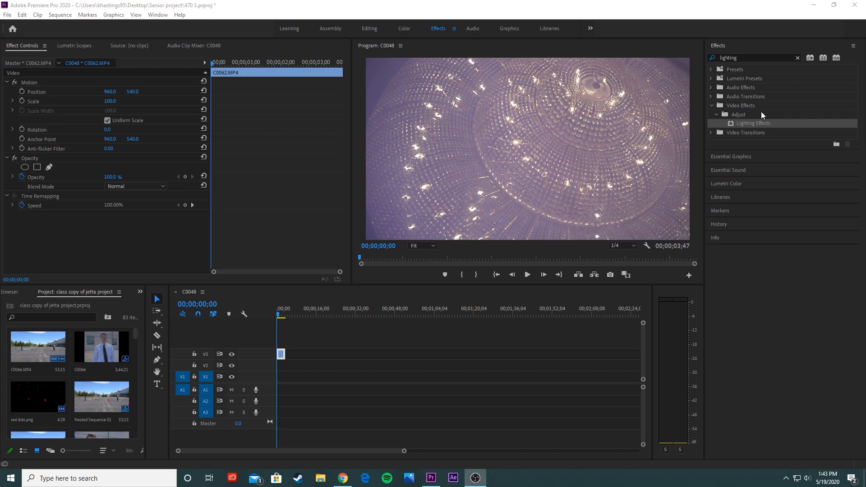
- Apply Lighting Effects to the C0062.MP4 clip on V3 and move Light 1's center to 195, 481
{"action": "left_click_drag", "start_coordinate": [760, 122], "coordinate": [281, 355]}
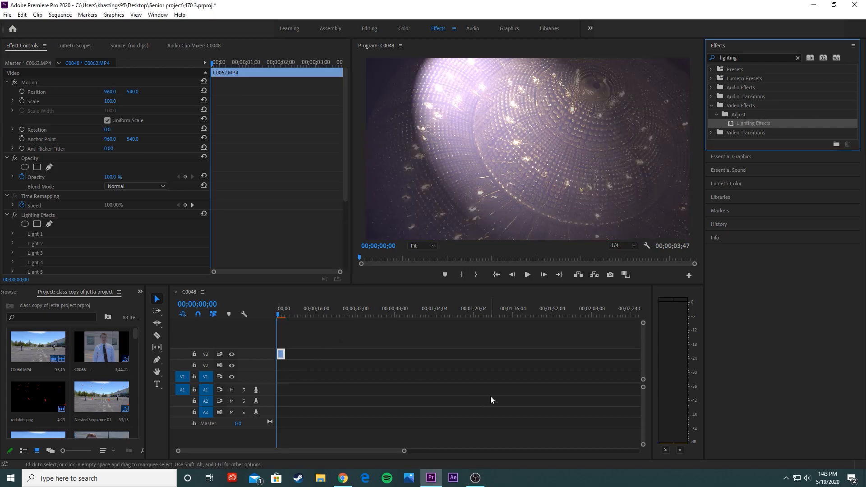
{"action": "left_click", "coordinate": [9, 234]}
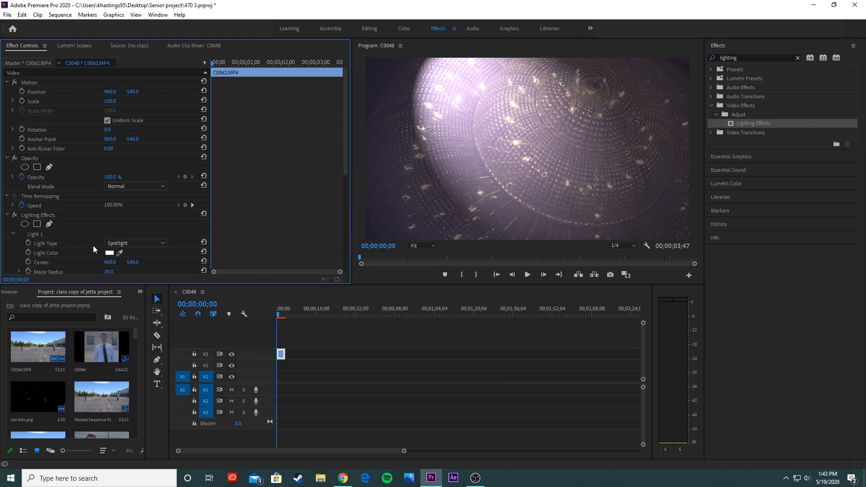
{"action": "scroll", "coordinate": [187, 250], "scroll_direction": "down", "scroll_amount": 1}
{"action": "left_click_drag", "start_coordinate": [110, 244], "coordinate": [49, 244]}
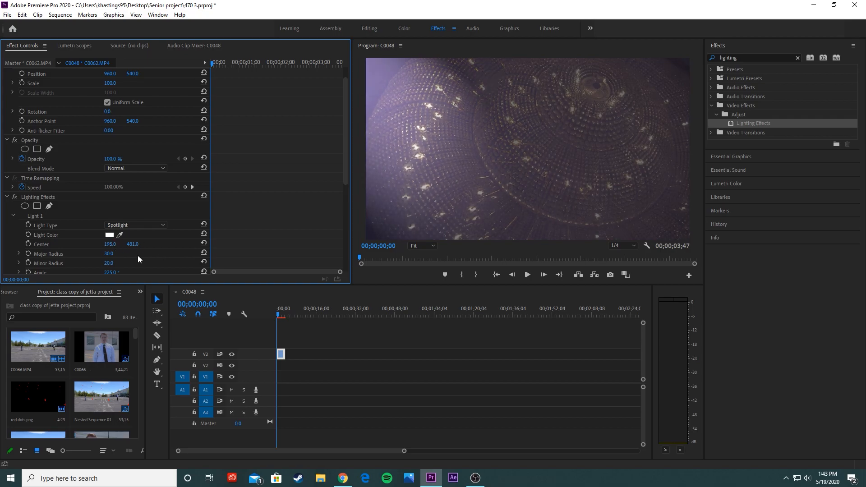
- Set Light 1's major radius to 30, angle to 196°, intensity to 67 and focus to -17
{"action": "left_click_drag", "start_coordinate": [116, 256], "coordinate": [97, 257]}
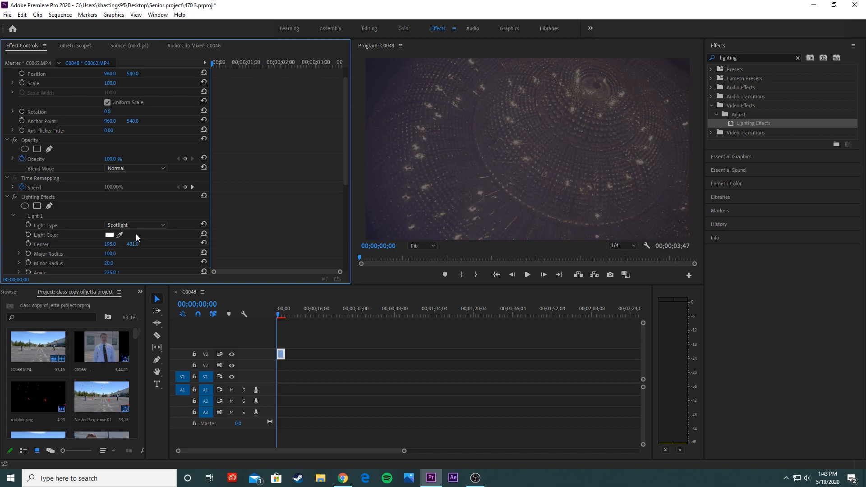
{"action": "scroll", "coordinate": [180, 248], "scroll_direction": "down", "scroll_amount": 3}
{"action": "left_click_drag", "start_coordinate": [115, 227], "coordinate": [85, 227]}
{"action": "left_click", "coordinate": [112, 227]}
{"action": "type", "text": "30"}
{"action": "key", "text": "Return"}
{"action": "left_click_drag", "start_coordinate": [110, 246], "coordinate": [80, 265]}
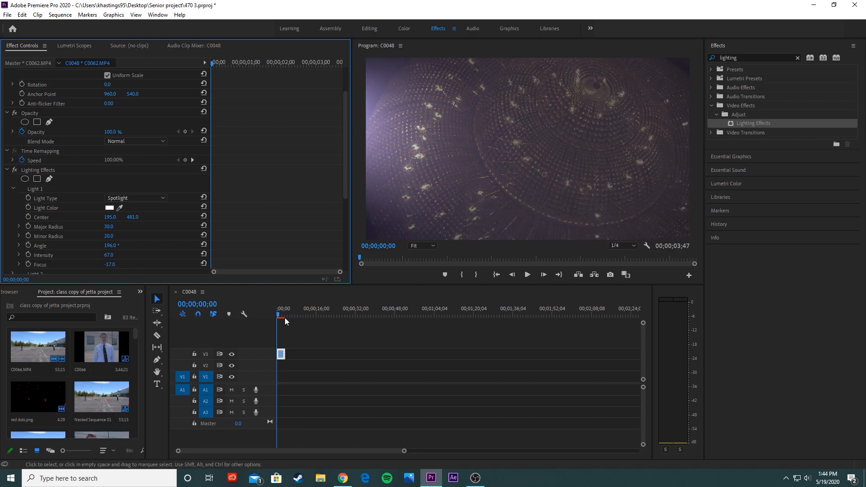
- Start keyframing Light 1's focus at the clip's beginning and add a keyframe of 41 at 00;00;00;55
{"action": "left_click", "coordinate": [28, 265]}
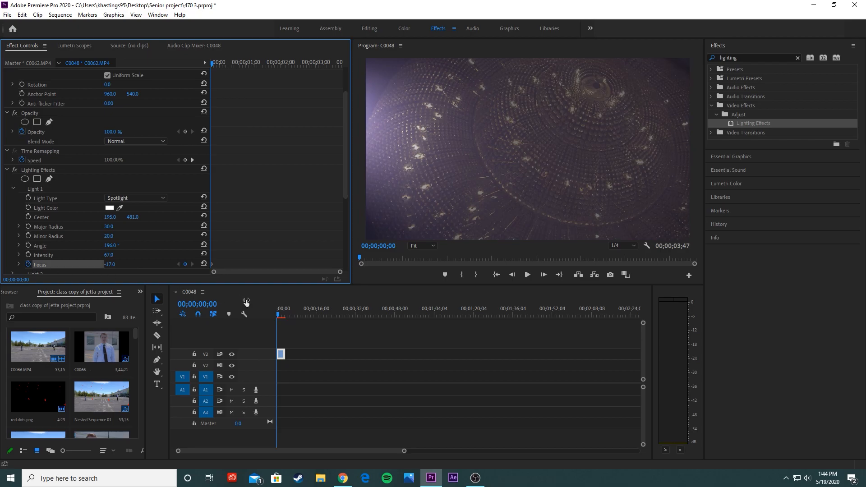
{"action": "left_click_drag", "start_coordinate": [278, 315], "coordinate": [280, 316]}
{"action": "left_click_drag", "start_coordinate": [110, 264], "coordinate": [137, 265]}
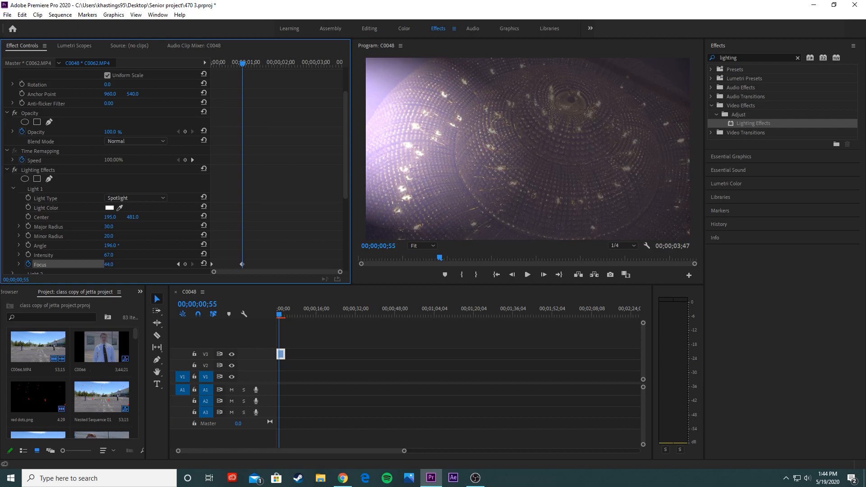
- Add a Light 1 focus keyframe of -20 at 00;00;02;12
{"action": "left_click", "coordinate": [278, 315]}
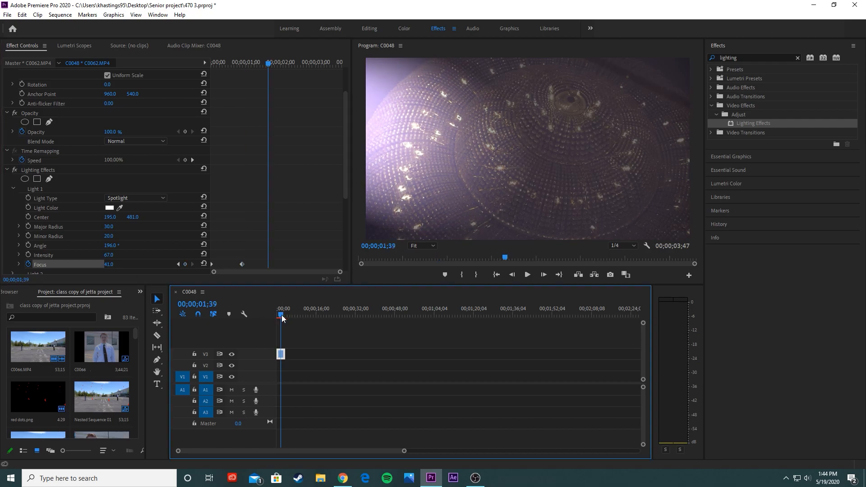
{"action": "left_click_drag", "start_coordinate": [281, 316], "coordinate": [284, 318]}
{"action": "left_click", "coordinate": [110, 265]}
{"action": "type", "text": "0"}
{"action": "key", "text": "Return"}
{"action": "left_click", "coordinate": [116, 264]}
{"action": "type", "text": "-20"}
{"action": "key", "text": "Return"}
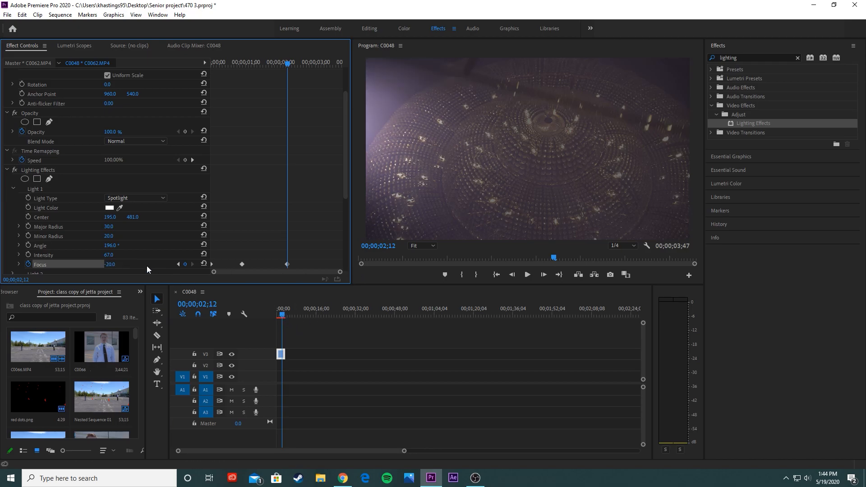
- Add a Light 1 focus keyframe of -50 at 00;00;03;07
{"action": "left_click_drag", "start_coordinate": [287, 310], "coordinate": [284, 311]}
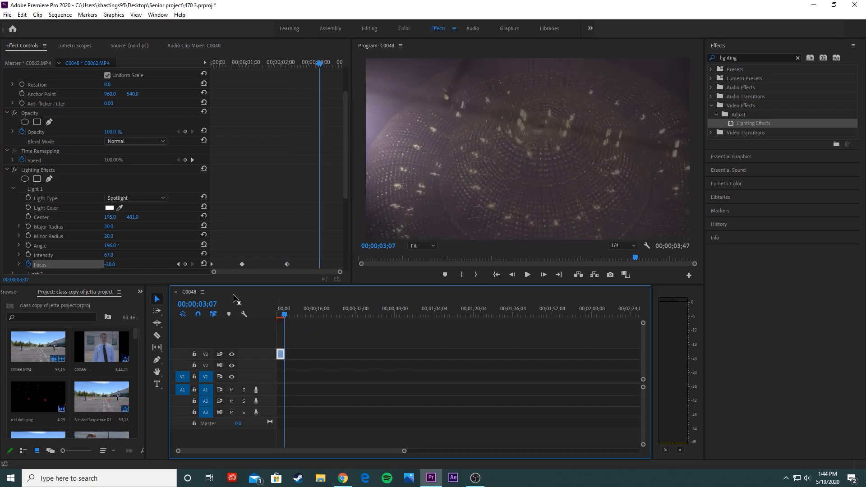
{"action": "left_click", "coordinate": [116, 265]}
{"action": "type", "text": "-"}
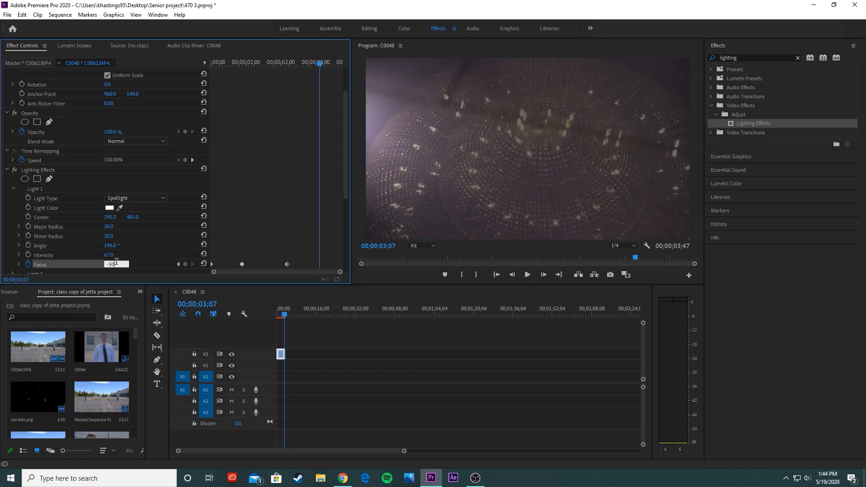
{"action": "type", "text": "50"}
{"action": "key", "text": "Return"}
- Play the clip from the beginning to preview the animated lighting focus
{"action": "left_click", "coordinate": [278, 311]}
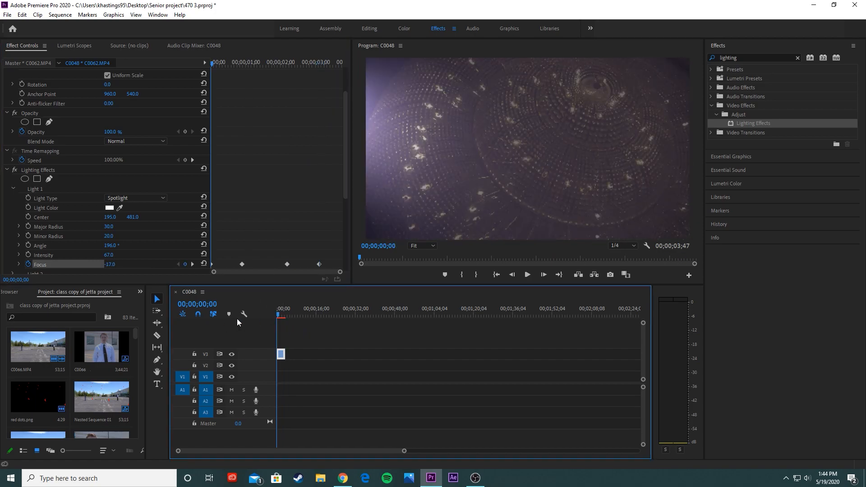
{"action": "left_click", "coordinate": [527, 276]}
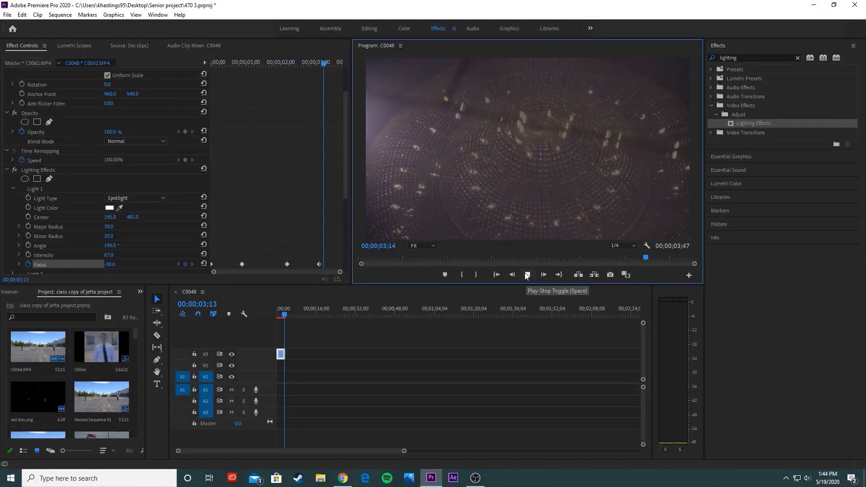
{"action": "left_click", "coordinate": [527, 276]}
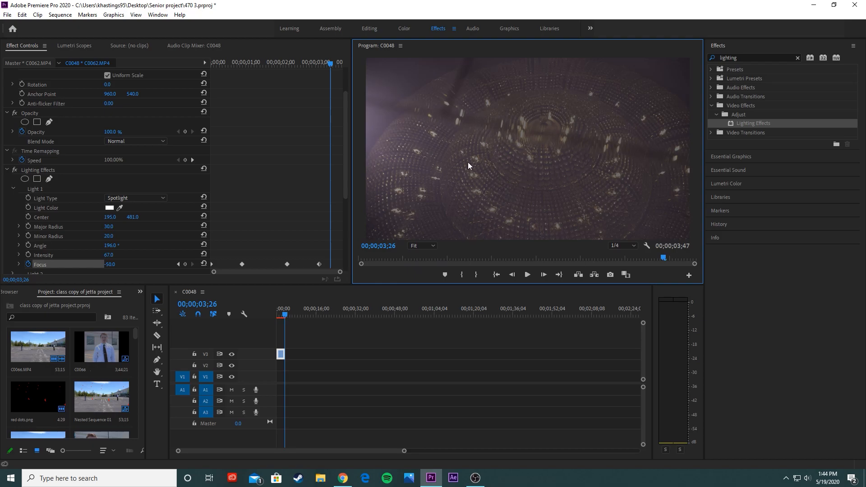
{"action": "left_click", "coordinate": [278, 317]}
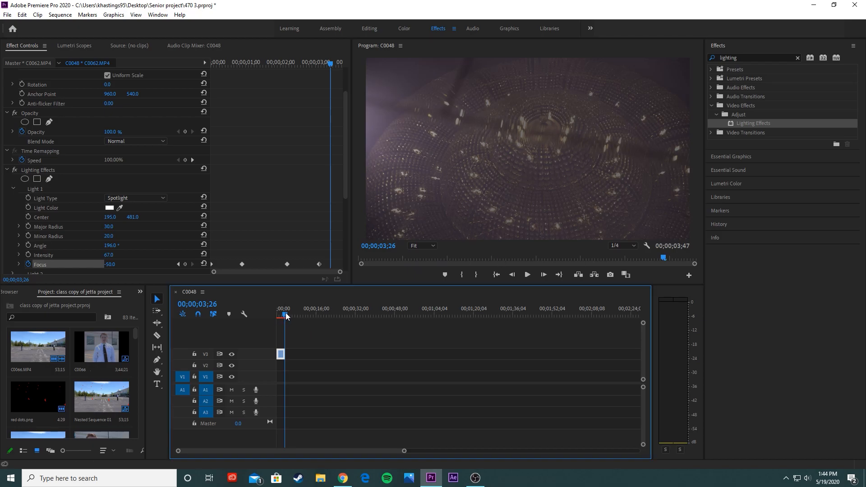
{"action": "left_click", "coordinate": [527, 276]}
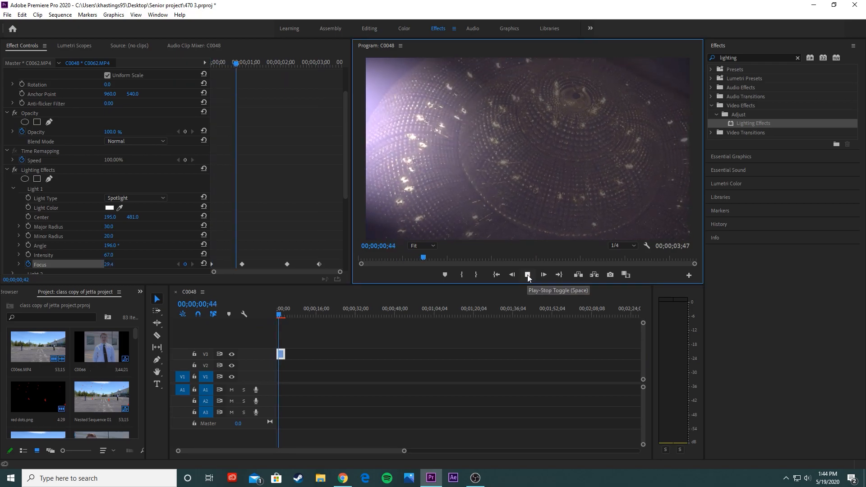
{"action": "left_click", "coordinate": [527, 275]}
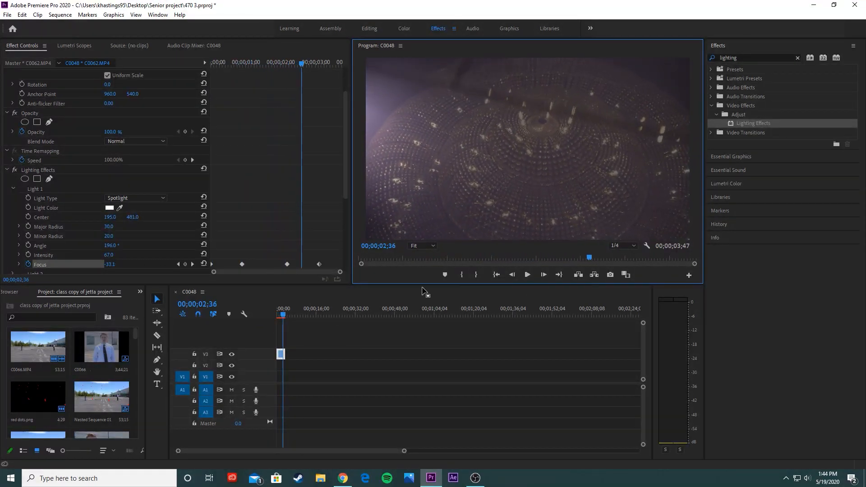
- Remove Lighting Effects from the clip and apply the Arithmetic video effect in its place
{"action": "left_click", "coordinate": [57, 172]}
{"action": "key", "text": "Delete"}
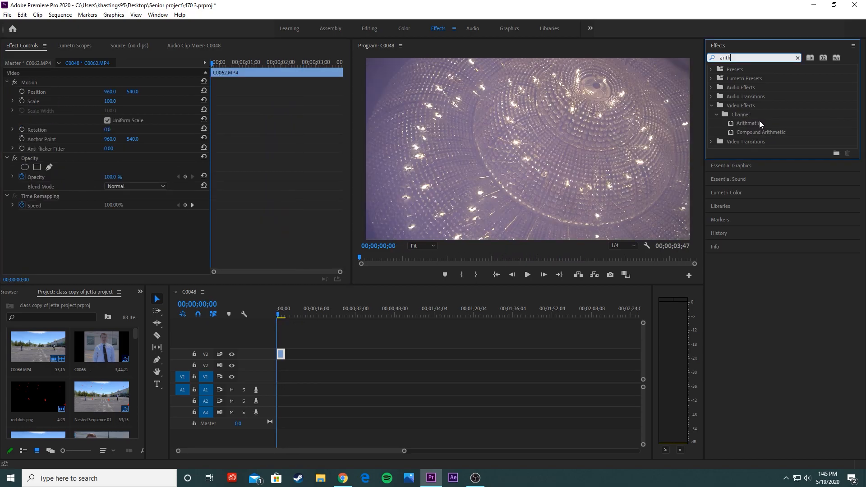
{"action": "left_click_drag", "start_coordinate": [762, 123], "coordinate": [283, 358]}
{"action": "scroll", "coordinate": [273, 206], "scroll_direction": "down", "scroll_amount": 2}
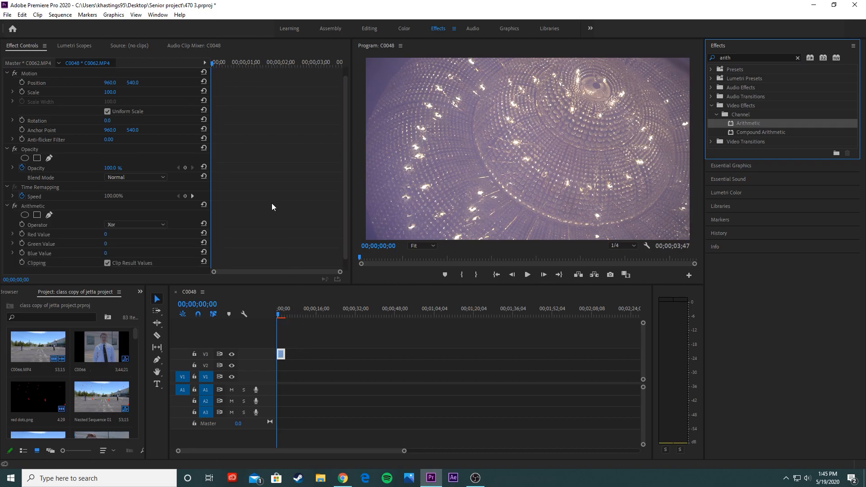
- Set the Arithmetic effect's operator to Multiply and its red value to 193
{"action": "left_click", "coordinate": [153, 218]}
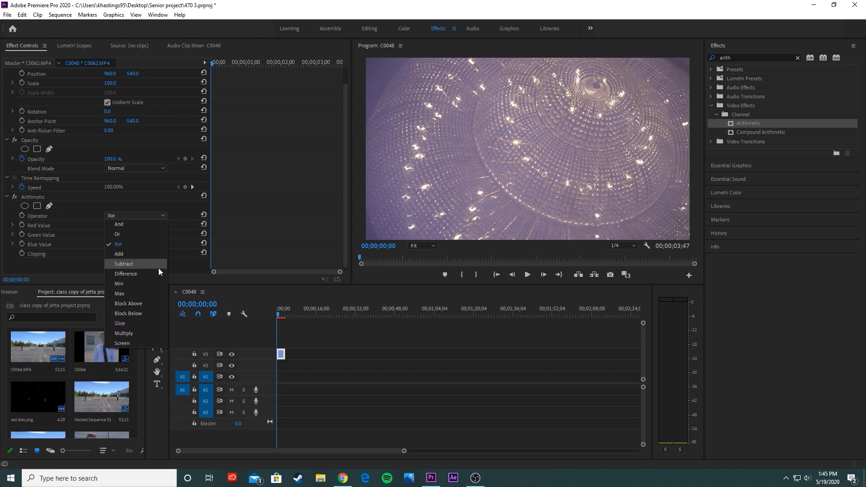
{"action": "left_click", "coordinate": [137, 336]}
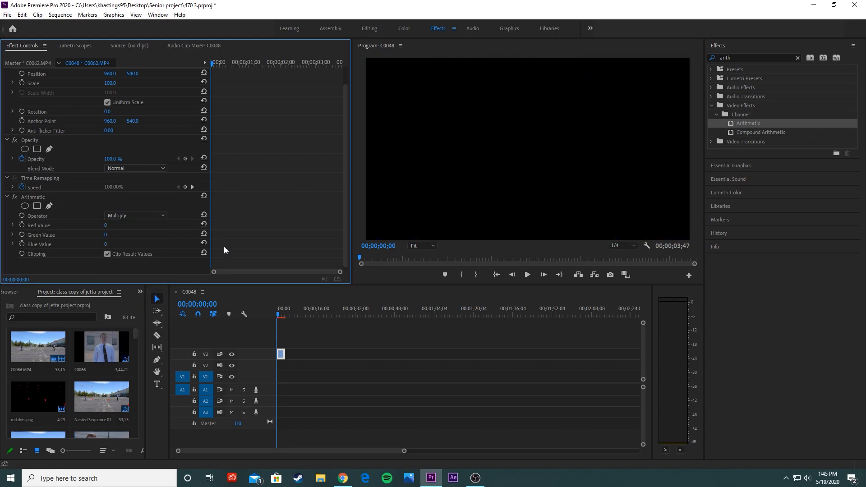
{"action": "left_click_drag", "start_coordinate": [107, 226], "coordinate": [193, 226]}
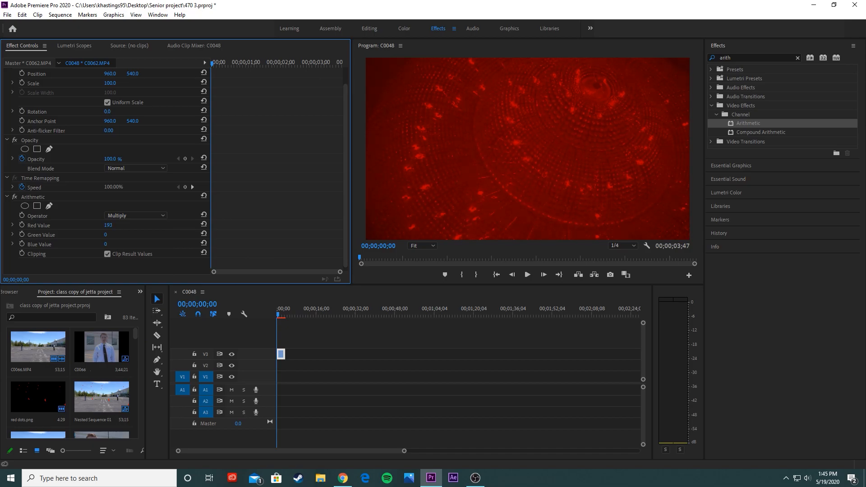
- Play the clip repeatedly from the beginning to preview the Multiply color result
{"action": "left_click", "coordinate": [529, 275]}
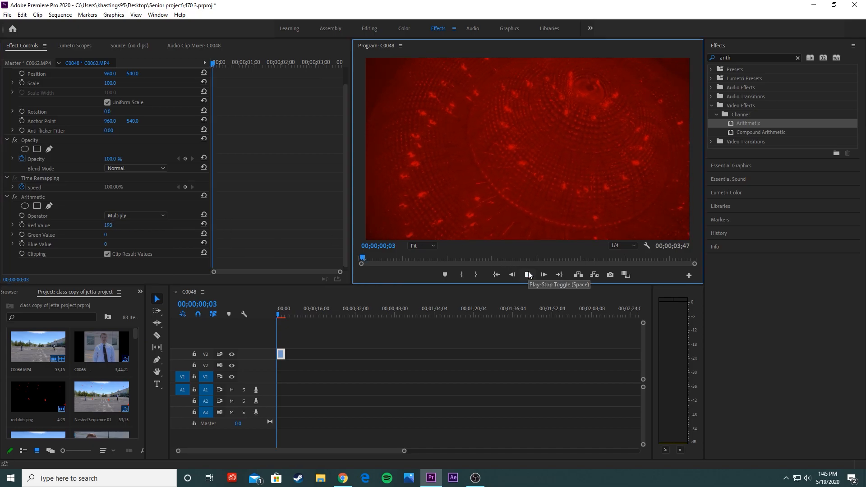
{"action": "left_click", "coordinate": [528, 275]}
{"action": "left_click_drag", "start_coordinate": [288, 307], "coordinate": [263, 316]}
{"action": "left_click", "coordinate": [527, 274]}
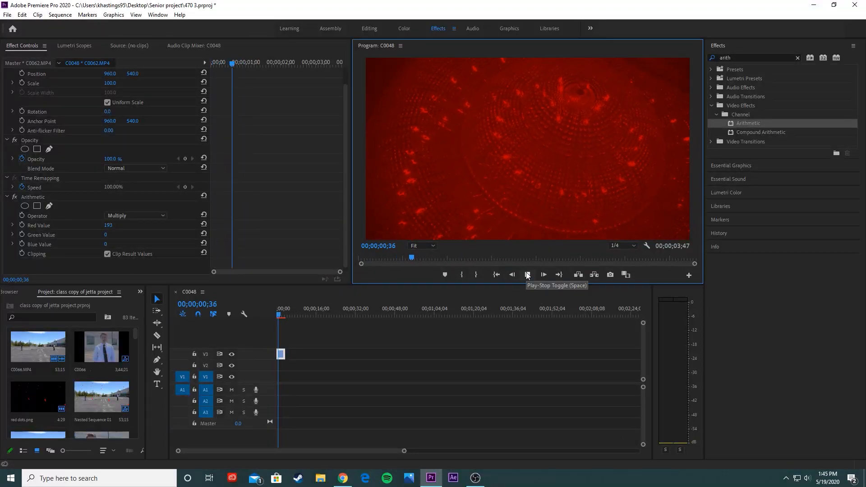
{"action": "key", "text": "space"}
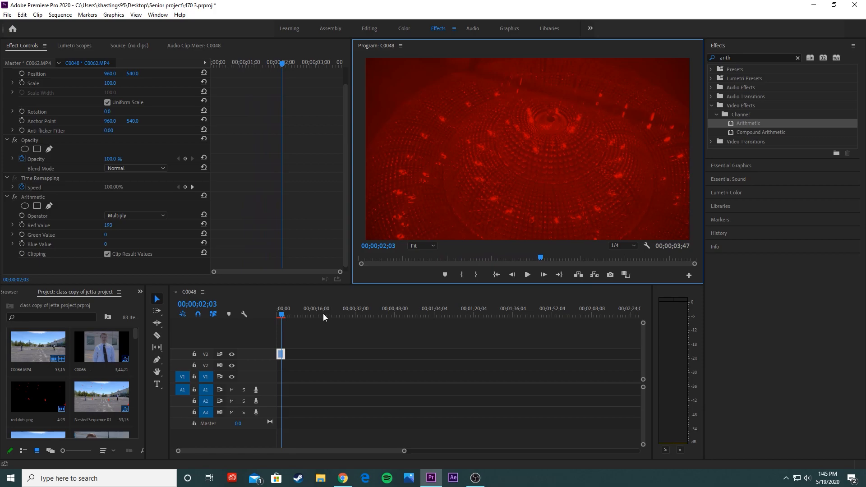
{"action": "left_click_drag", "start_coordinate": [289, 309], "coordinate": [266, 310]}
{"action": "left_click", "coordinate": [520, 277]}
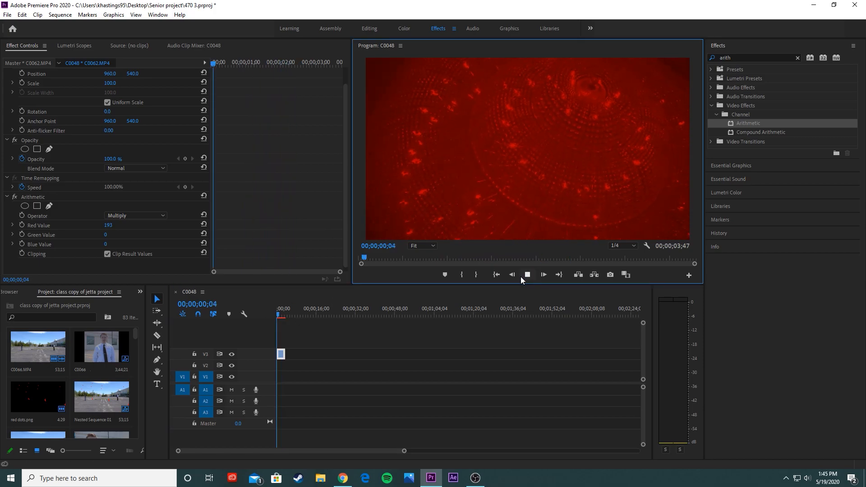
{"action": "left_click", "coordinate": [521, 277]}
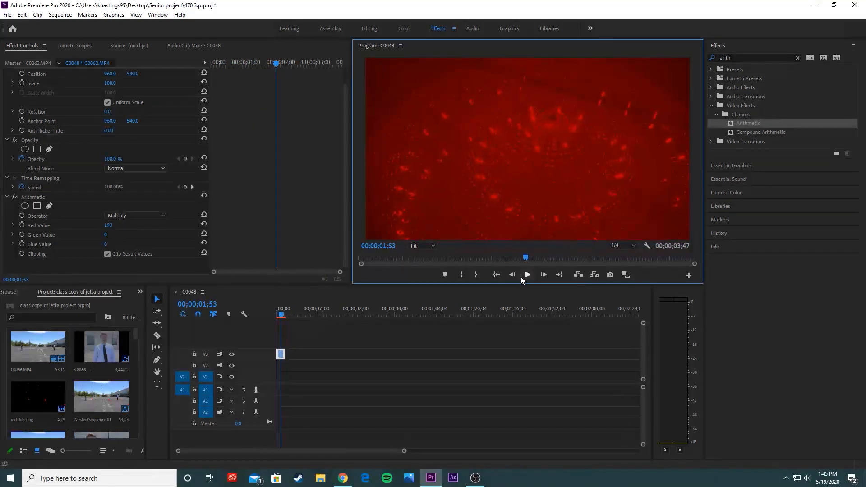
{"action": "left_click", "coordinate": [280, 316]}
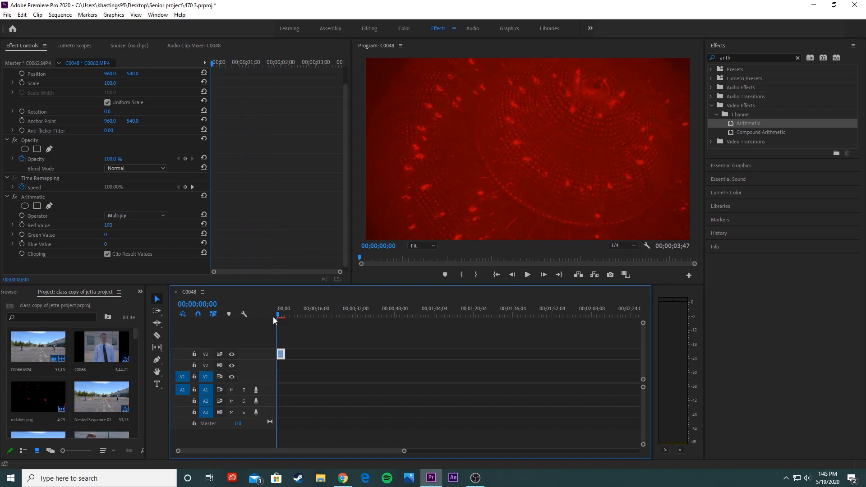
{"action": "left_click", "coordinate": [527, 275]}
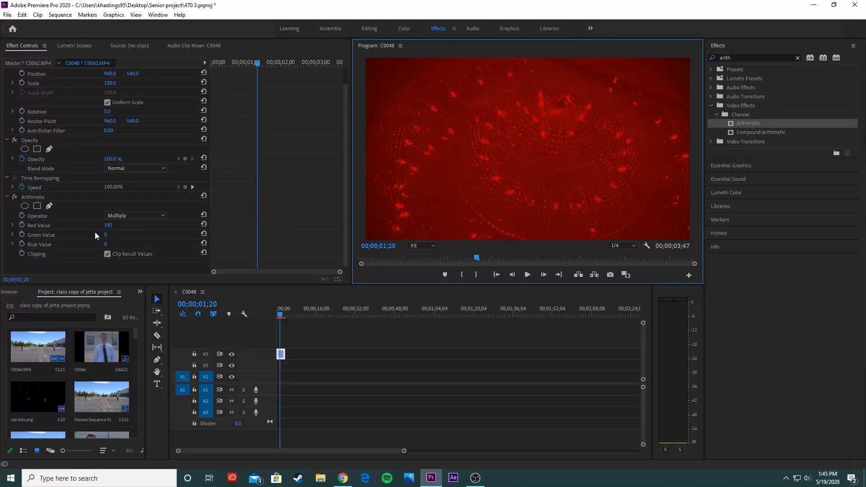
- Reduce the Arithmetic red value to 149 and try the Subtract and Difference operators
{"action": "left_click_drag", "start_coordinate": [106, 226], "coordinate": [82, 226]}
{"action": "left_click", "coordinate": [134, 216]}
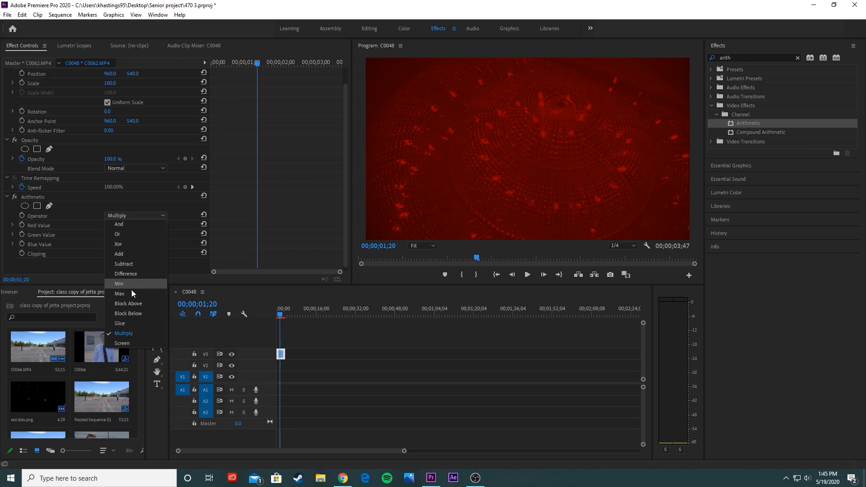
{"action": "left_click", "coordinate": [134, 265]}
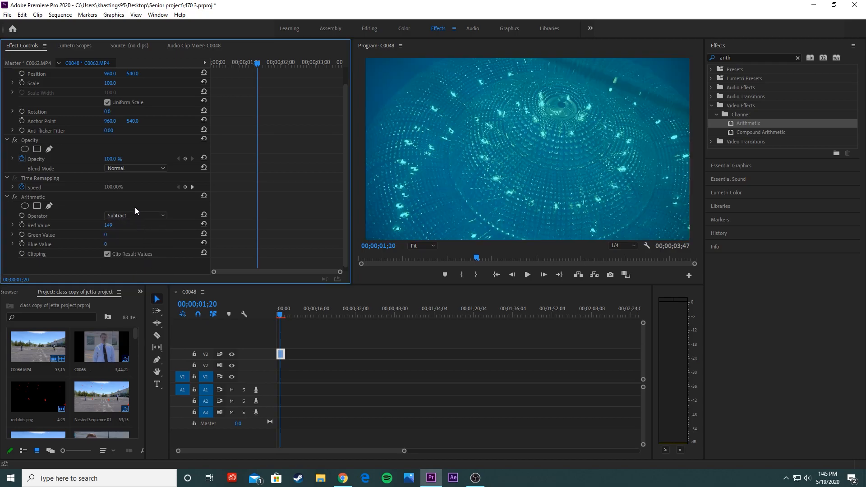
{"action": "left_click", "coordinate": [134, 215]}
{"action": "left_click", "coordinate": [135, 274]}
- Switch the Arithmetic operator to Slice, set the red value to 133 and play the clip
{"action": "left_click", "coordinate": [149, 216]}
{"action": "left_click", "coordinate": [129, 319]}
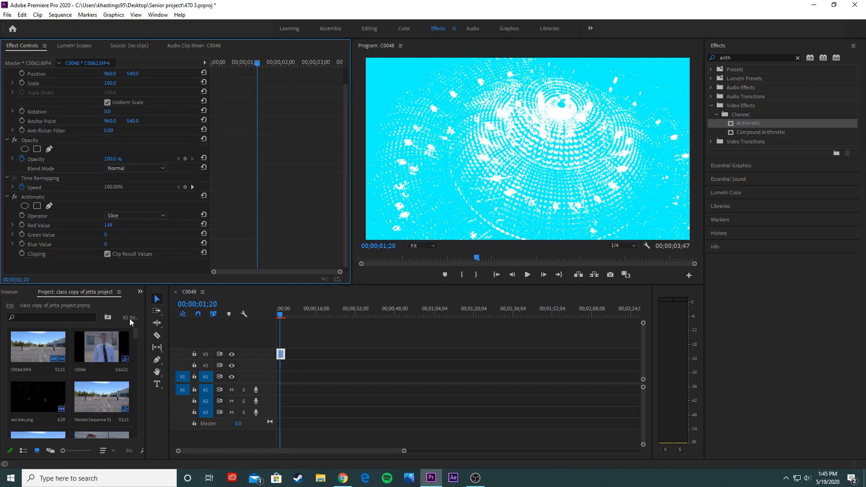
{"action": "mouse_move", "coordinate": [107, 226]}
{"action": "left_mouse_down"}
{"action": "mouse_move", "coordinate": [56, 226]}
{"action": "mouse_move", "coordinate": [108, 226]}
{"action": "left_mouse_up"}
{"action": "left_click", "coordinate": [526, 274]}
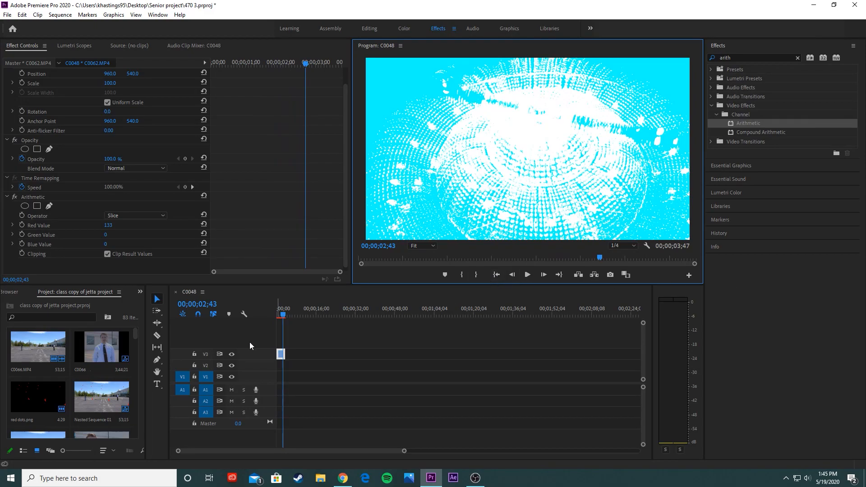
- Remove the Arithmetic effect from the clip and return the playhead to the sequence's beginning
{"action": "left_click", "coordinate": [64, 195]}
{"action": "key", "text": "Delete"}
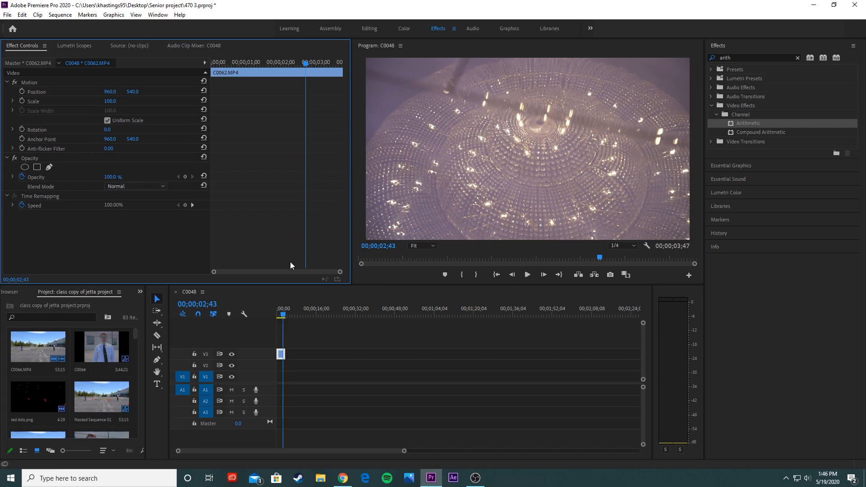
{"action": "left_click_drag", "start_coordinate": [278, 317], "coordinate": [259, 311]}
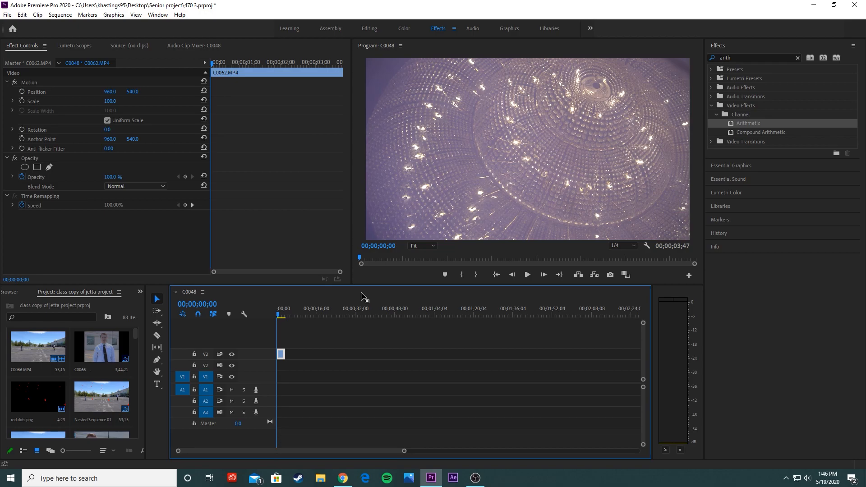
- Search the effects for "vr chro" and apply the VR Chromatic Aberrations effect to the clip on V3
{"action": "double_click", "coordinate": [725, 57]}
{"action": "type", "text": "wr chrom"}
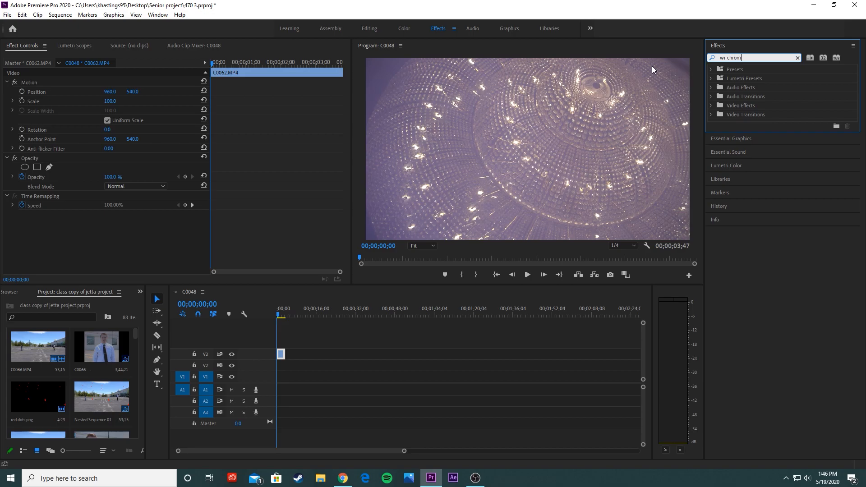
{"action": "key", "text": "BackSpace"}
{"action": "key", "text": "BackSpace"}
{"action": "key", "text": "BackSpace"}
{"action": "key", "text": "BackSpace"}
{"action": "key", "text": "BackSpace"}
{"action": "key", "text": "BackSpace"}
{"action": "key", "text": "BackSpace"}
{"action": "key", "text": "BackSpace"}
{"action": "type", "text": "vr chro"}
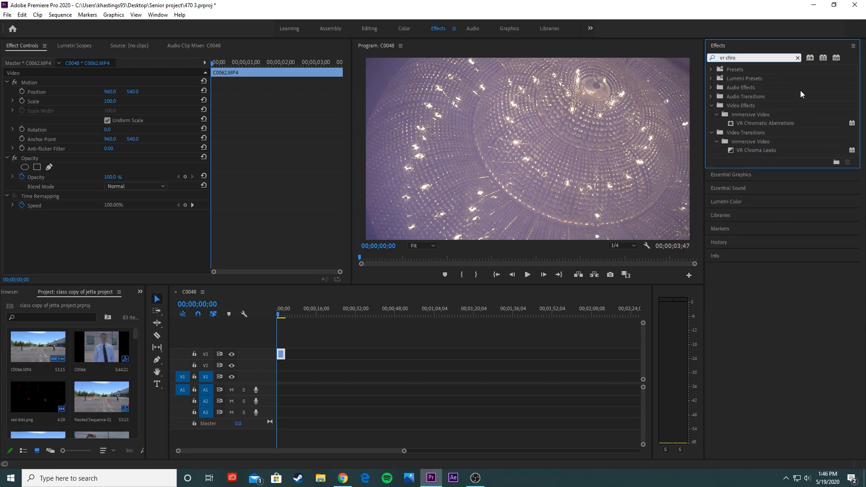
{"action": "left_click_drag", "start_coordinate": [778, 123], "coordinate": [280, 354]}
{"action": "scroll", "coordinate": [251, 217], "scroll_direction": "down", "scroll_amount": 2}
{"action": "scroll", "coordinate": [251, 219], "scroll_direction": "down", "scroll_amount": 1}
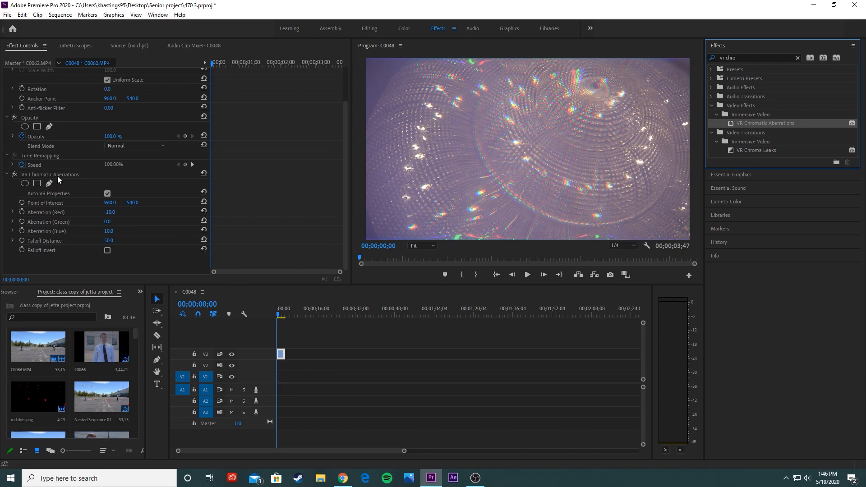
- Undo and redo the VR Chromatic Aberrations effect to compare the clip without and with it
{"action": "key", "text": "ctrl+z"}
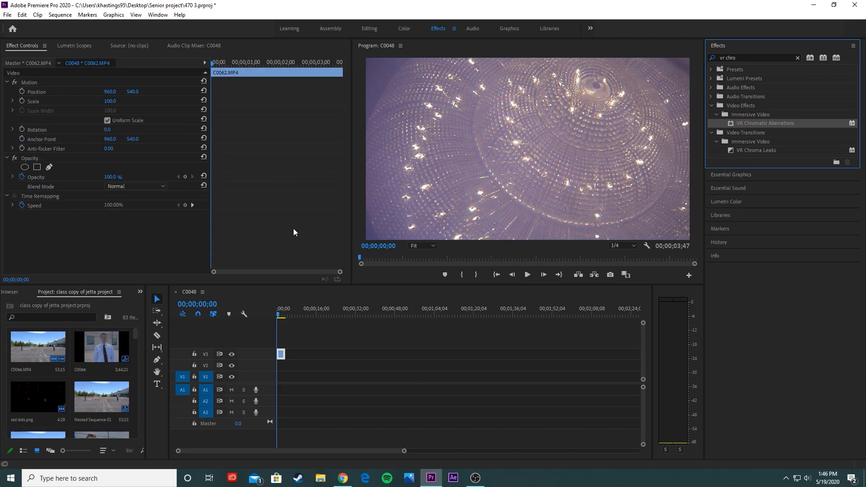
{"action": "key", "text": "ctrl+shift+z"}
{"action": "scroll", "coordinate": [156, 222], "scroll_direction": "down", "scroll_amount": 2}
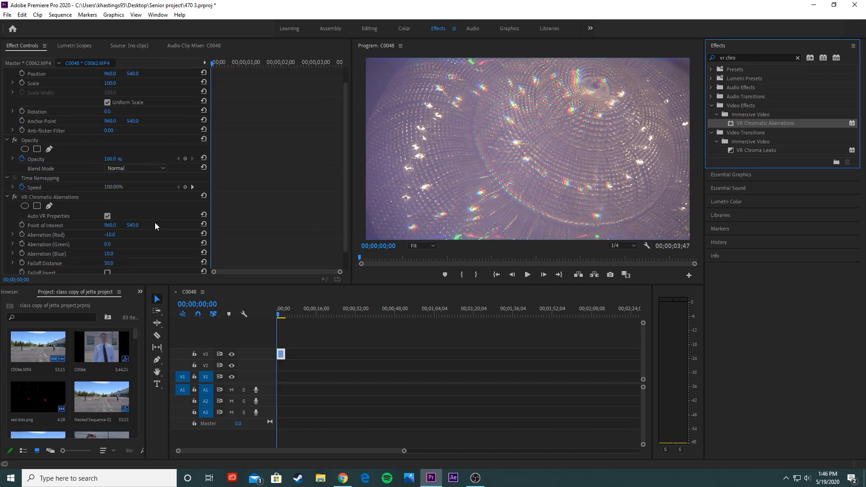
- Try higher and lower Aberration (Red) values, including 72, and undo each change
{"action": "left_click_drag", "start_coordinate": [111, 227], "coordinate": [153, 227]}
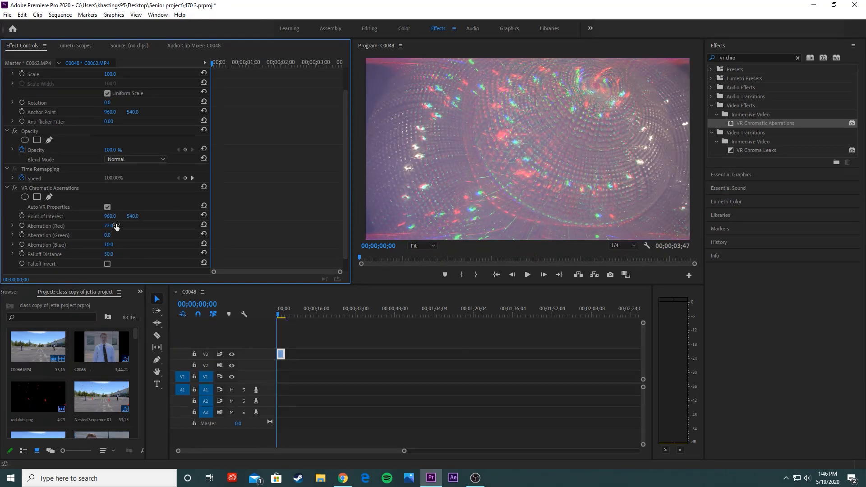
{"action": "key", "text": "ctrl+z"}
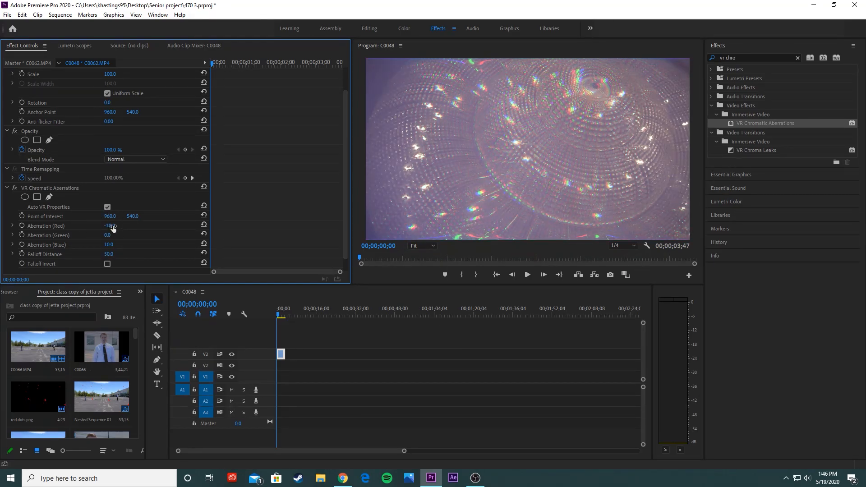
{"action": "left_click_drag", "start_coordinate": [111, 225], "coordinate": [77, 226]}
{"action": "key", "text": "ctrl+z"}
{"action": "key", "text": "ctrl+z"}
{"action": "left_click_drag", "start_coordinate": [110, 225], "coordinate": [91, 226]}
{"action": "key", "text": "ctrl+z"}
- Keyframe Aberration (Red) from -10 at the clip's start to 100 at 00;00;03;18, and set Aberration (Green) to 100
{"action": "left_click", "coordinate": [23, 224]}
{"action": "left_click", "coordinate": [285, 316]}
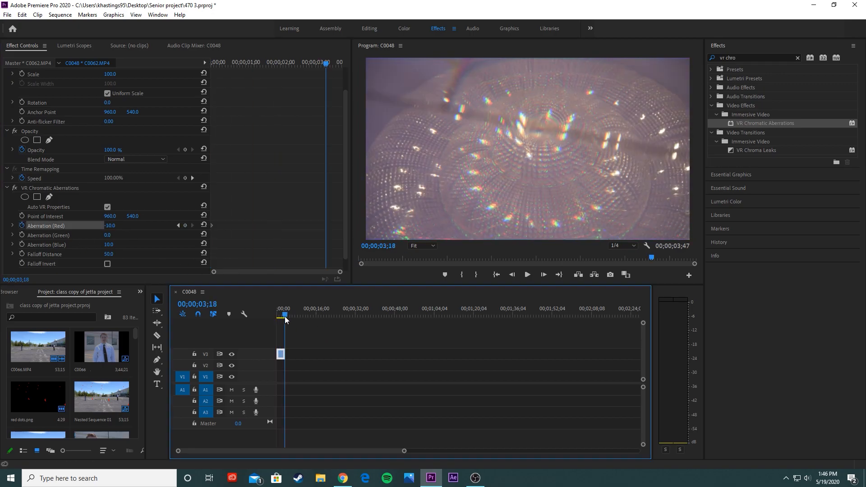
{"action": "left_click_drag", "start_coordinate": [111, 235], "coordinate": [155, 235]}
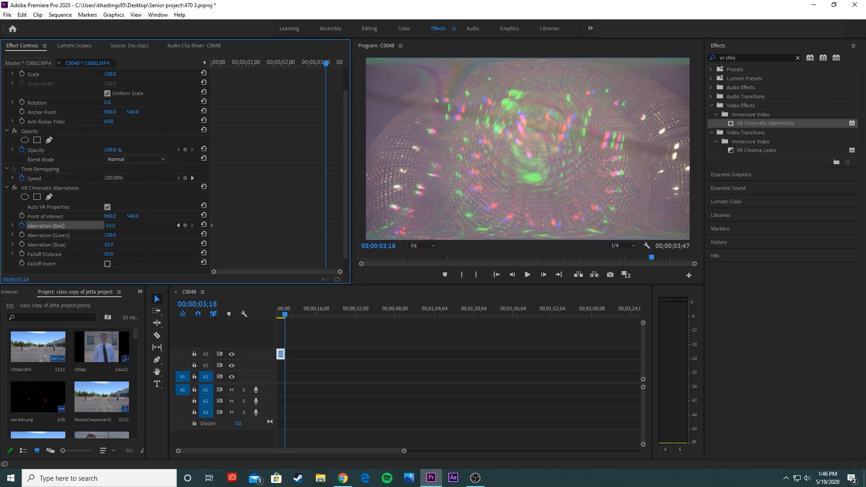
{"action": "left_click_drag", "start_coordinate": [108, 226], "coordinate": [153, 226]}
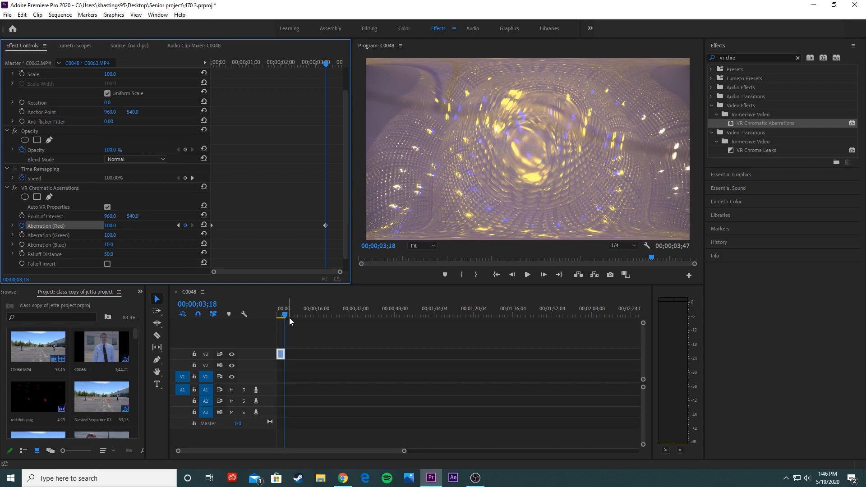
- Play the clip from the beginning to preview the chromatic aberration animation
{"action": "left_click_drag", "start_coordinate": [289, 317], "coordinate": [251, 319]}
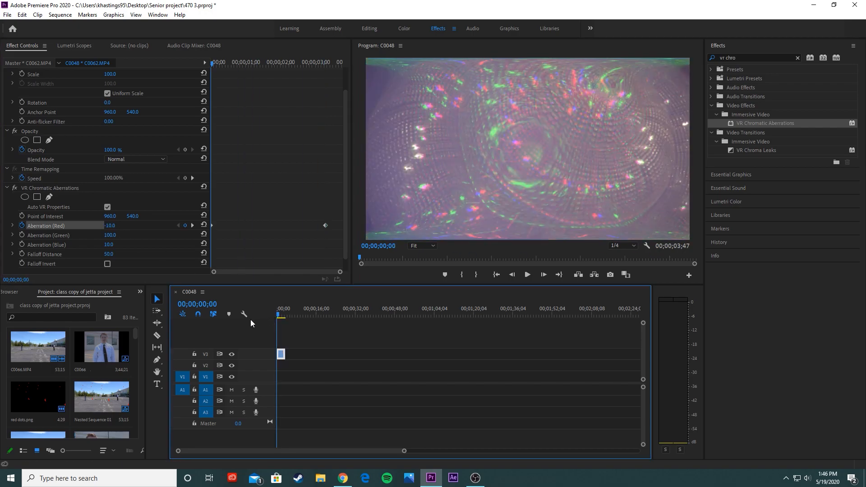
{"action": "left_click", "coordinate": [529, 276]}
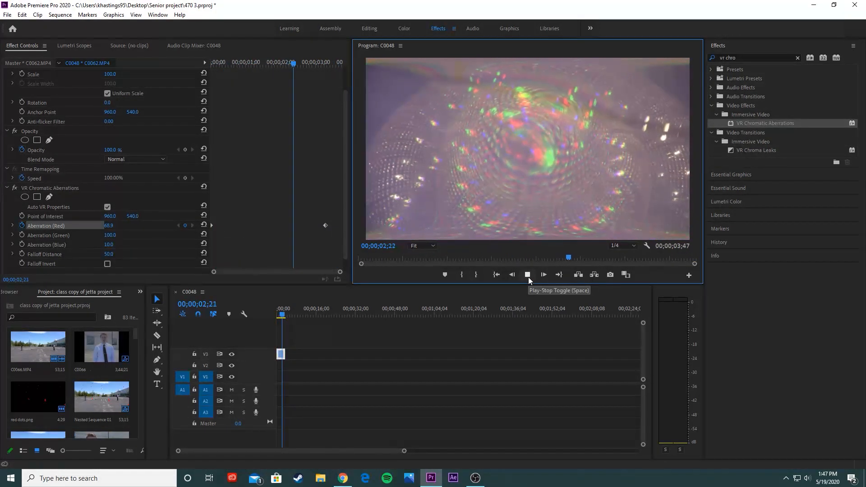
{"action": "left_click", "coordinate": [529, 276]}
- Remove the VR Chromatic Aberrations effect from the clip and return the playhead to the sequence's beginning
{"action": "left_click", "coordinate": [47, 185]}
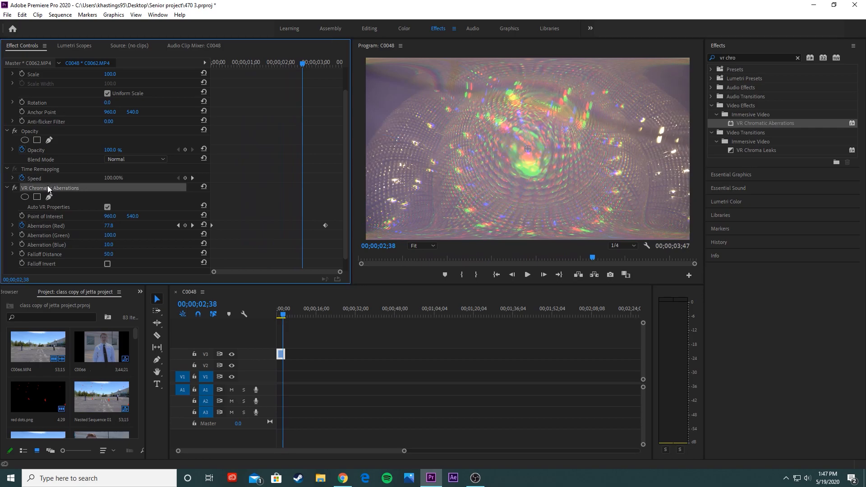
{"action": "key", "text": "Delete"}
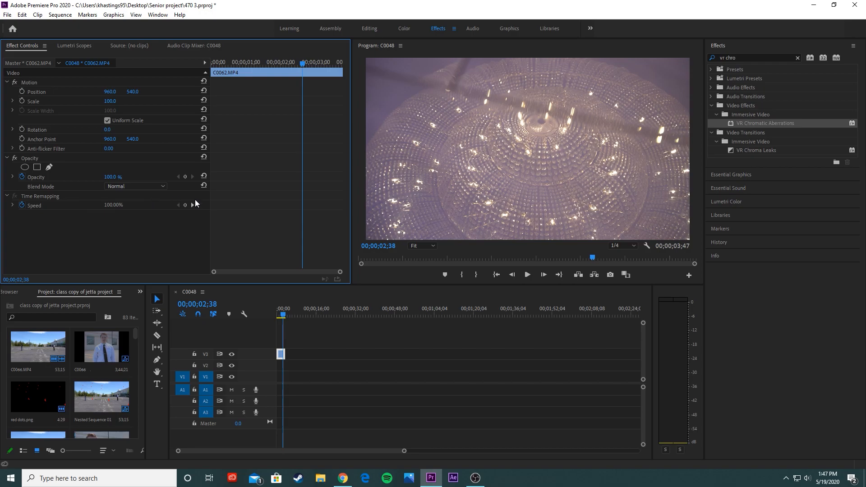
{"action": "key", "text": "Home"}
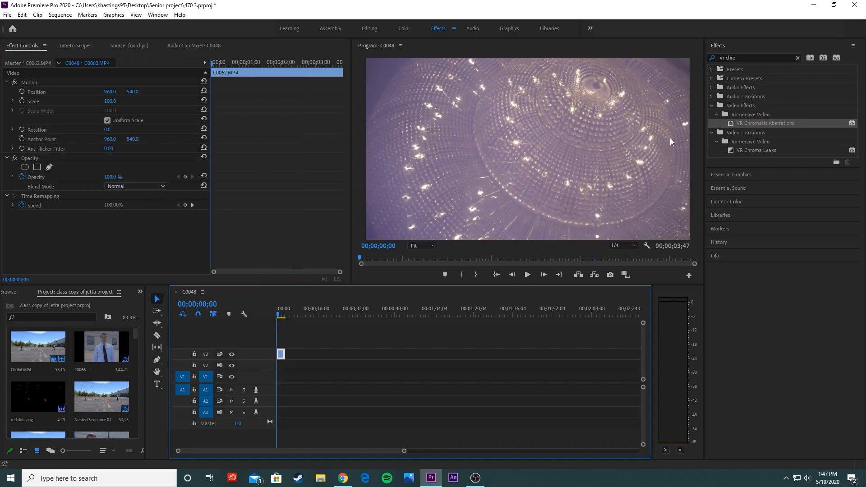
- Search the effects for "rep" and apply the Replicate effect to the clip
{"action": "left_click", "coordinate": [732, 59]}
{"action": "type", "text": "re"}
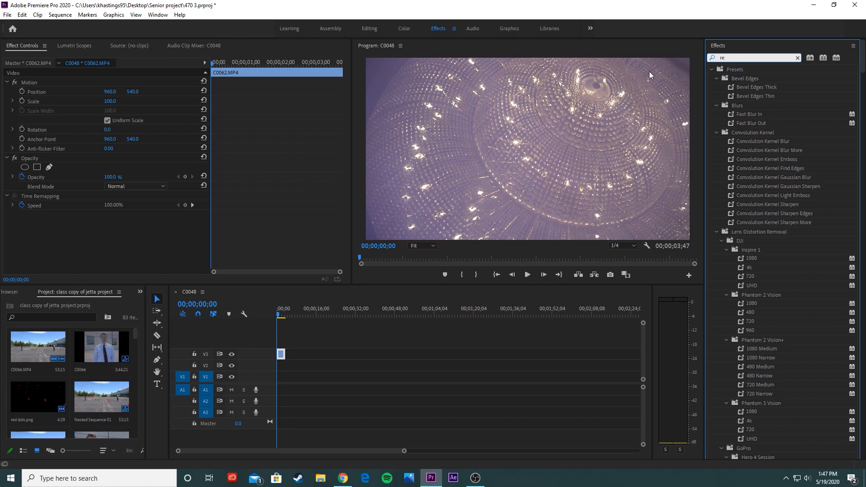
{"action": "type", "text": "p"}
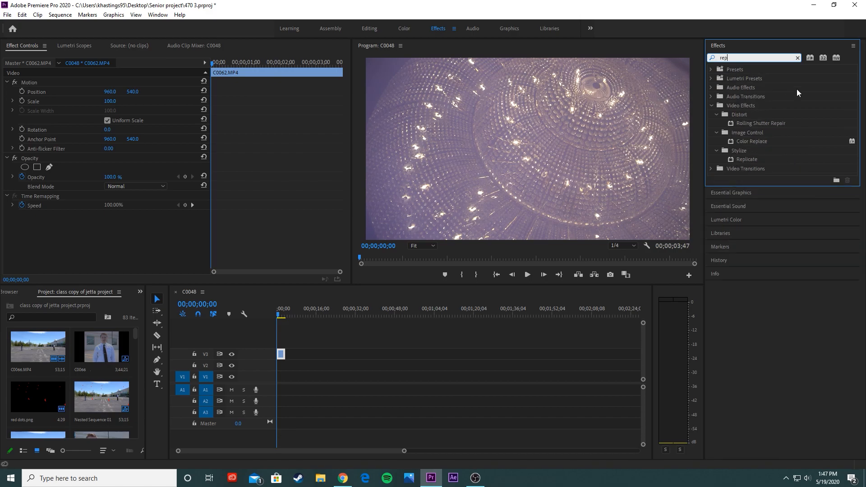
{"action": "left_click", "coordinate": [751, 158]}
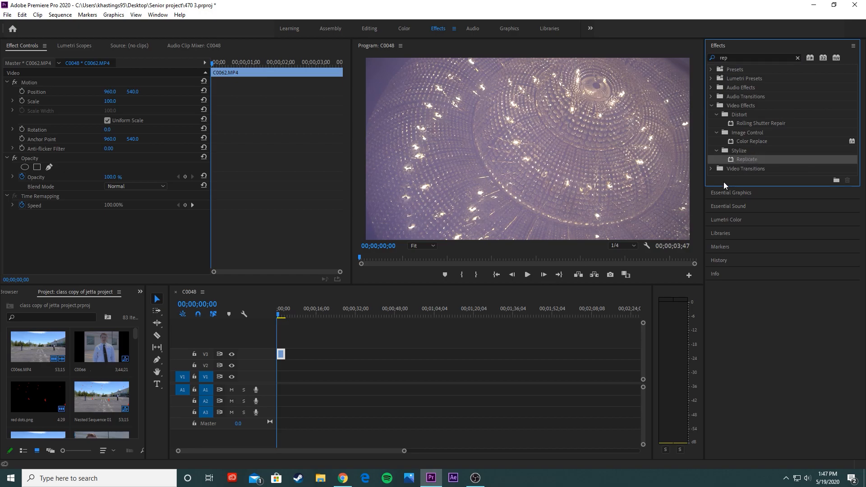
{"action": "left_click_drag", "start_coordinate": [757, 159], "coordinate": [282, 354]}
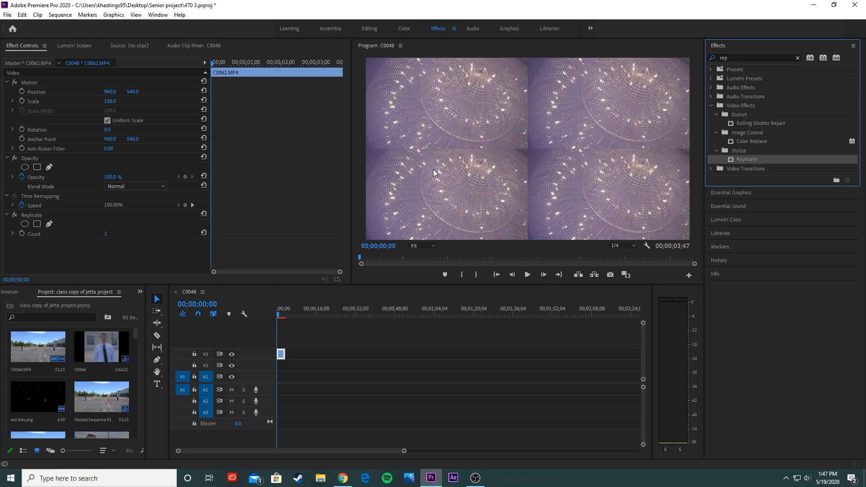
- Try a Replicate Count of 3, and keyframe the Count from 2 at the clip's start to 16 at 00;00;03;29
{"action": "mouse_move", "coordinate": [106, 236]}
{"action": "left_mouse_down"}
{"action": "mouse_move", "coordinate": [119, 236]}
{"action": "mouse_move", "coordinate": [108, 236]}
{"action": "left_mouse_up"}
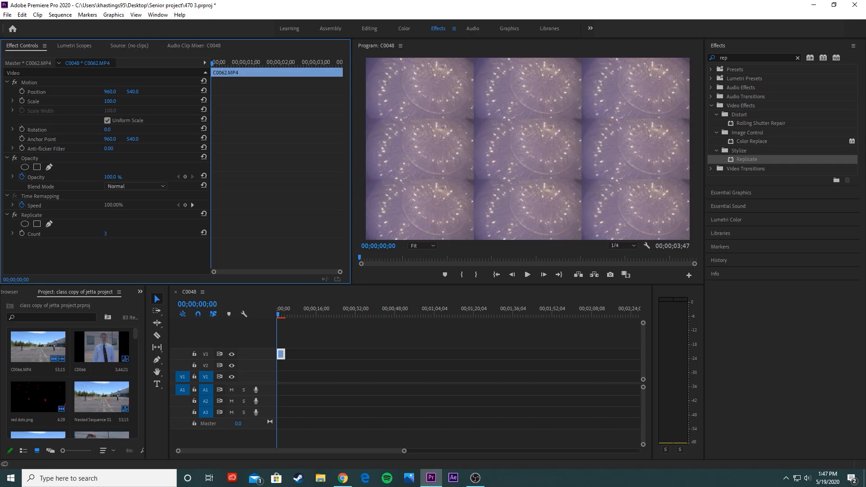
{"action": "left_click", "coordinate": [21, 234]}
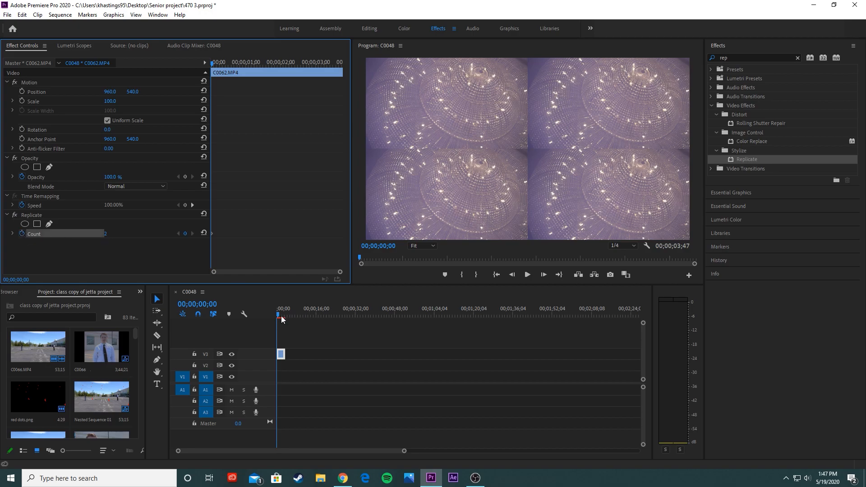
{"action": "left_click_drag", "start_coordinate": [278, 315], "coordinate": [285, 314]}
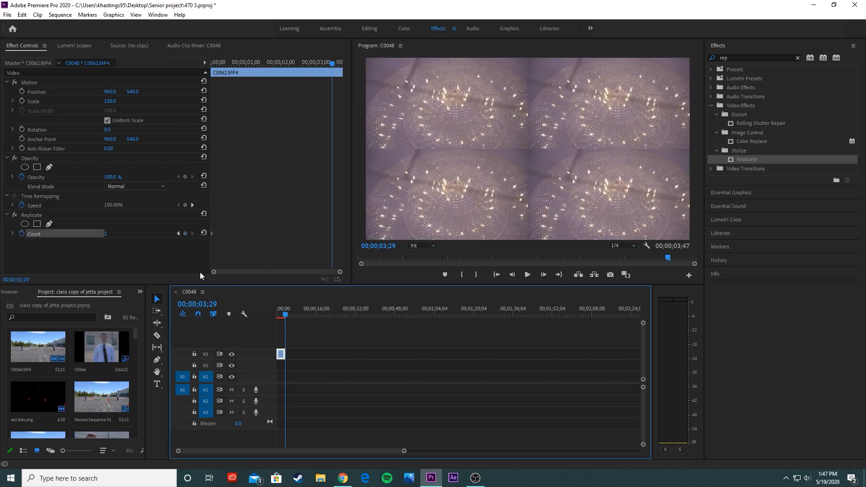
{"action": "left_click_drag", "start_coordinate": [106, 233], "coordinate": [141, 241]}
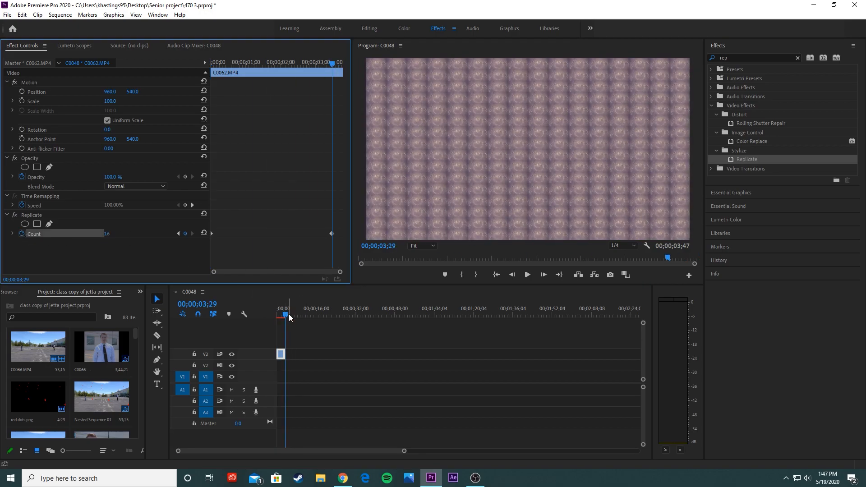
- Play the clip repeatedly from the beginning to preview the animated Replicate count
{"action": "left_click_drag", "start_coordinate": [288, 314], "coordinate": [269, 310]}
{"action": "left_click", "coordinate": [531, 274]}
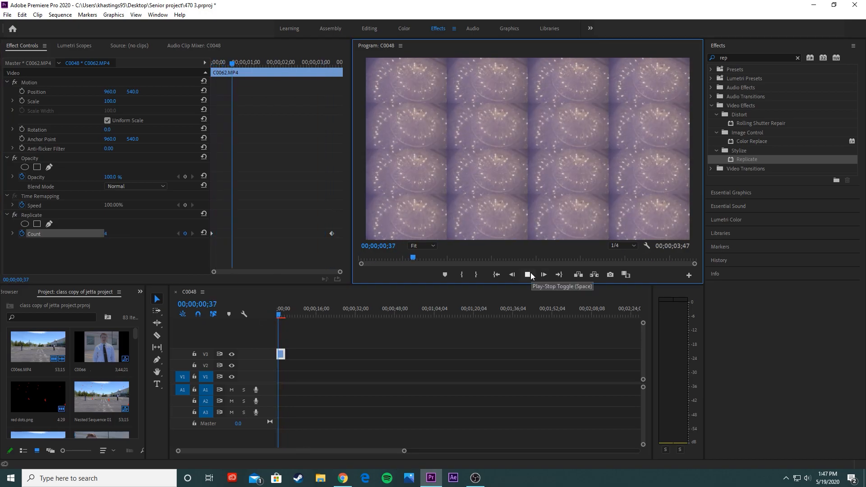
{"action": "left_click", "coordinate": [532, 275]}
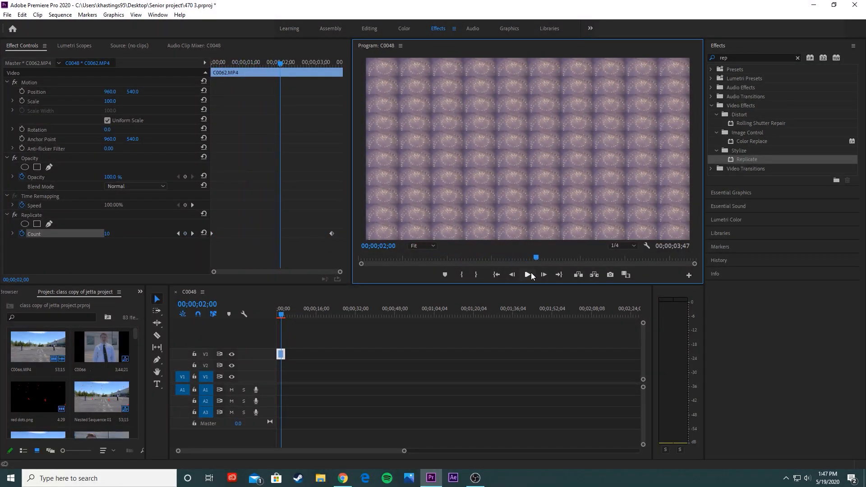
{"action": "left_click", "coordinate": [532, 274]}
{"action": "left_click", "coordinate": [532, 274]}
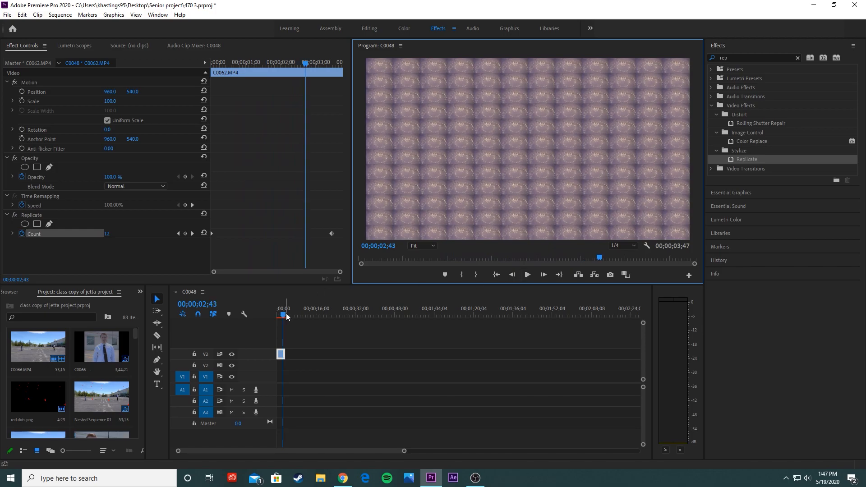
{"action": "left_click_drag", "start_coordinate": [286, 316], "coordinate": [278, 316]}
{"action": "left_click", "coordinate": [526, 276]}
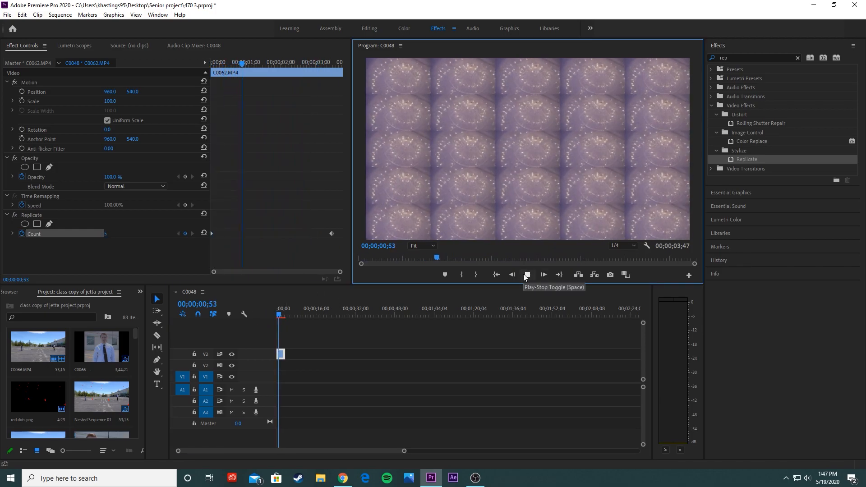
{"action": "left_click", "coordinate": [525, 275]}
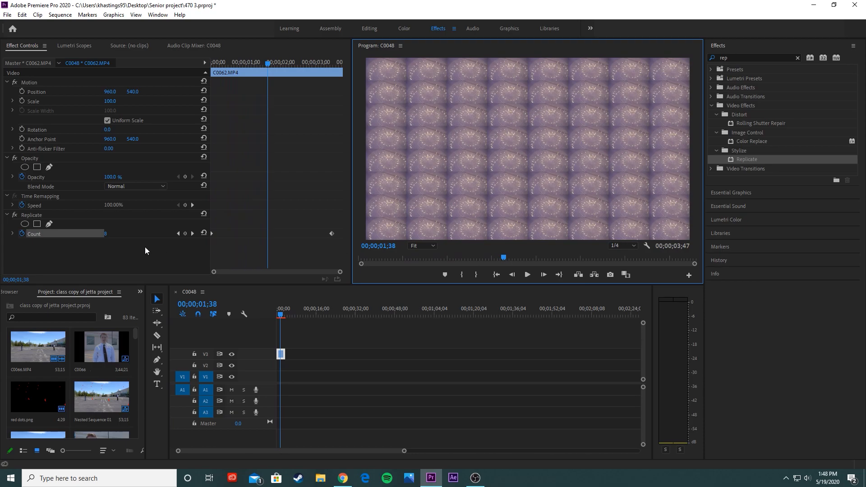
- Remove the Replicate effect from the clip and return the playhead to the sequence's beginning
{"action": "left_click", "coordinate": [31, 215]}
{"action": "key", "text": "Delete"}
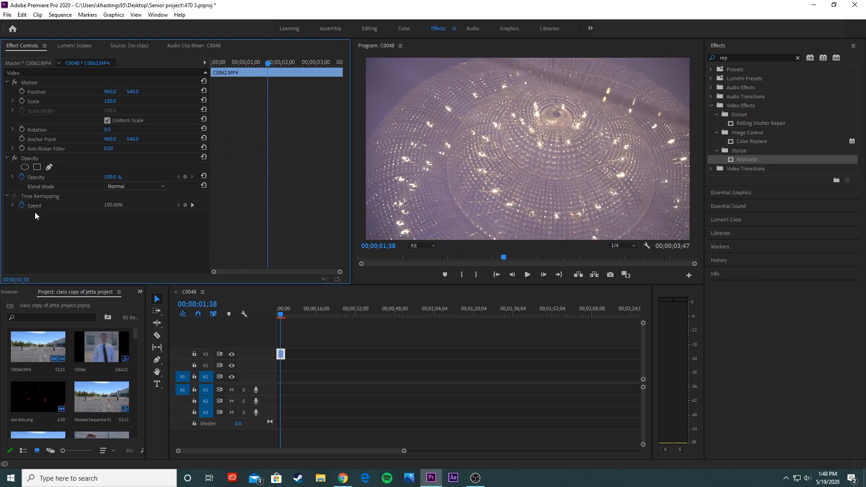
{"action": "left_click_drag", "start_coordinate": [281, 315], "coordinate": [266, 313]}
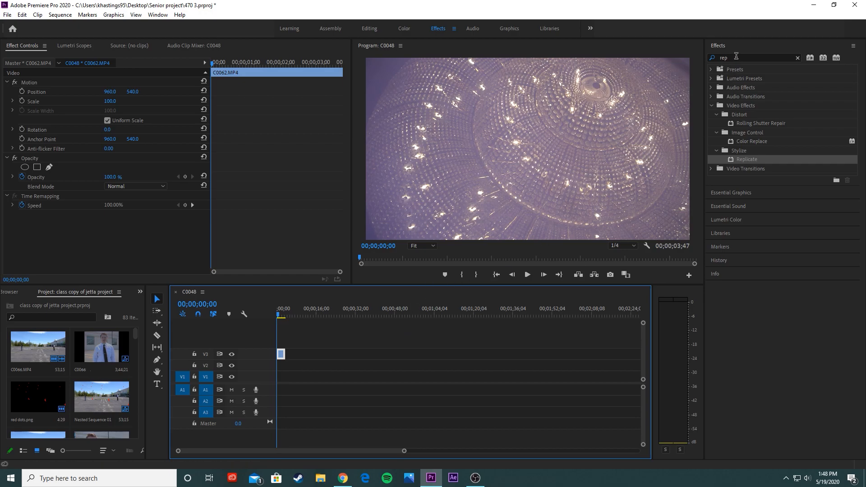
- Search the effects for "brush" and "color em", and apply the Color Emboss effect to the clip
{"action": "left_click_drag", "start_coordinate": [736, 56], "coordinate": [648, 70]}
{"action": "type", "text": "brush"}
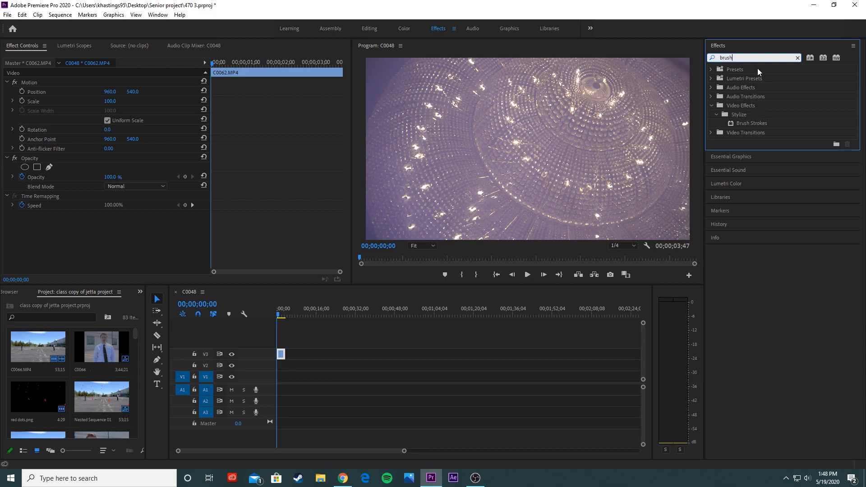
{"action": "left_click_drag", "start_coordinate": [740, 55], "coordinate": [637, 53]}
{"action": "type", "text": "color"}
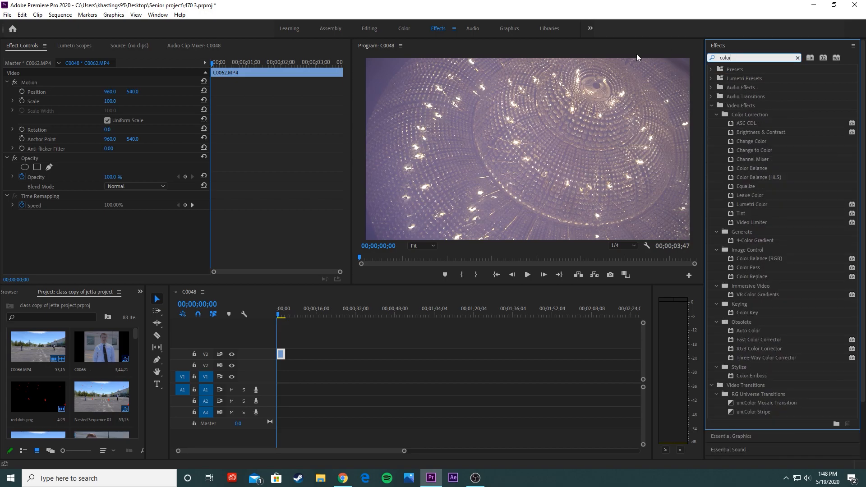
{"action": "type", "text": " em"}
{"action": "left_click", "coordinate": [736, 127]}
{"action": "left_click_drag", "start_coordinate": [737, 126], "coordinate": [282, 352]}
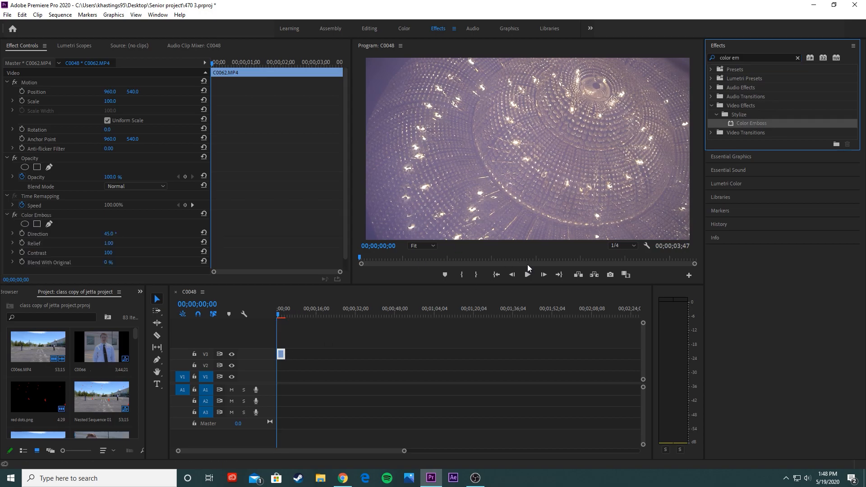
- Try adjusting the Color Emboss settings, delete the effect from the clip, and apply a fresh Color Emboss to it
{"action": "scroll", "coordinate": [209, 219], "scroll_direction": "down", "scroll_amount": 2}
{"action": "mouse_move", "coordinate": [108, 221]}
{"action": "left_mouse_down"}
{"action": "mouse_move", "coordinate": [314, 221]}
{"action": "mouse_move", "coordinate": [56, 221]}
{"action": "mouse_move", "coordinate": [181, 231]}
{"action": "mouse_move", "coordinate": [108, 231]}
{"action": "left_mouse_up"}
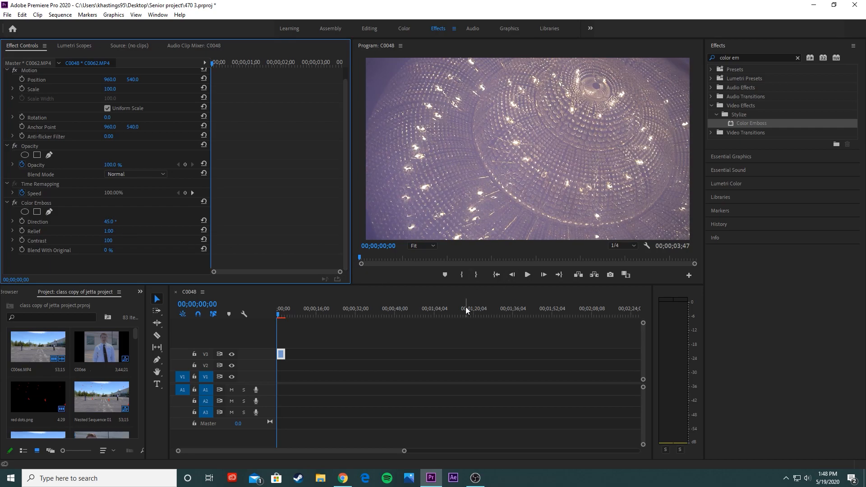
{"action": "left_click", "coordinate": [45, 203]}
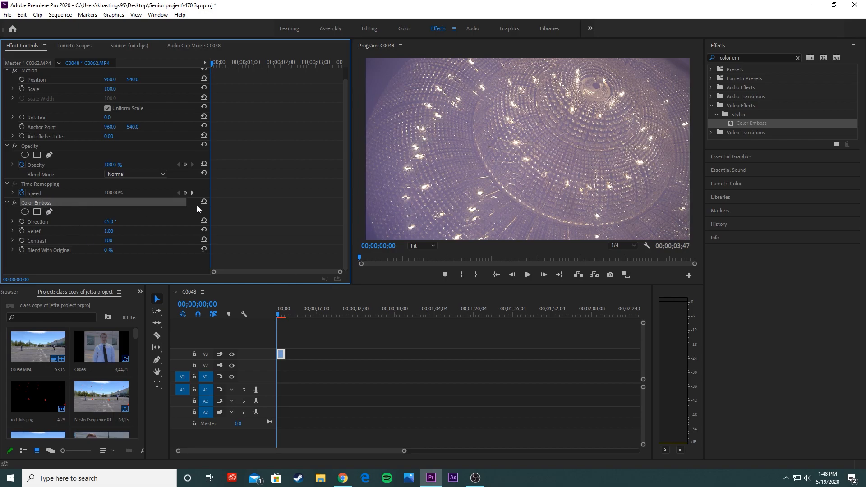
{"action": "key", "text": "Delete"}
{"action": "left_click_drag", "start_coordinate": [752, 123], "coordinate": [282, 356]}
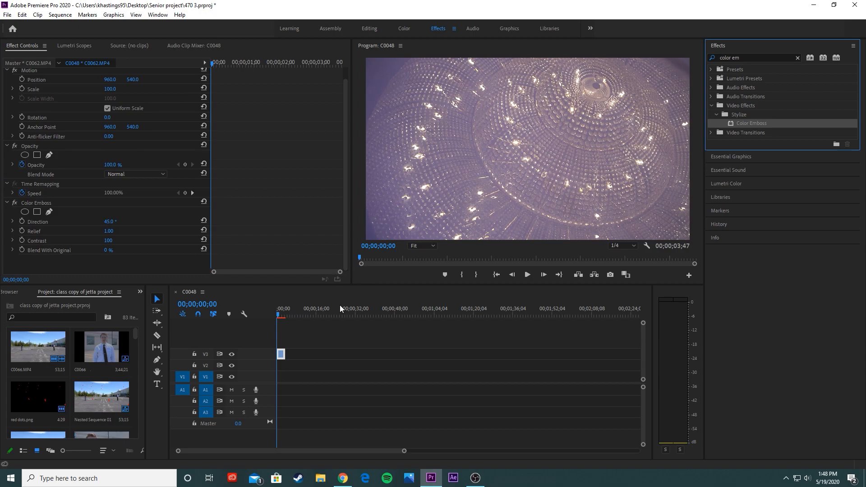
- Try a Color Emboss Contrast of 376, undo it, and raise the Relief to 14.60
{"action": "left_click_drag", "start_coordinate": [107, 242], "coordinate": [232, 241]}
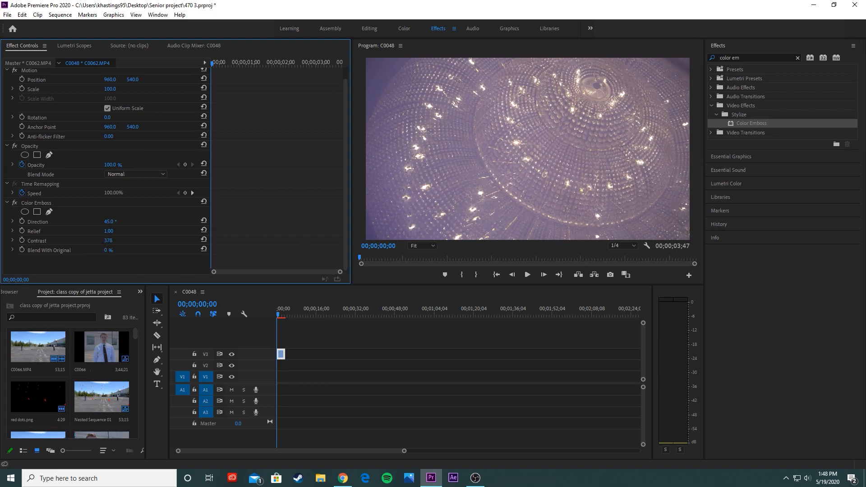
{"action": "key", "text": "ctrl+z"}
{"action": "left_click_drag", "start_coordinate": [108, 233], "coordinate": [174, 232]}
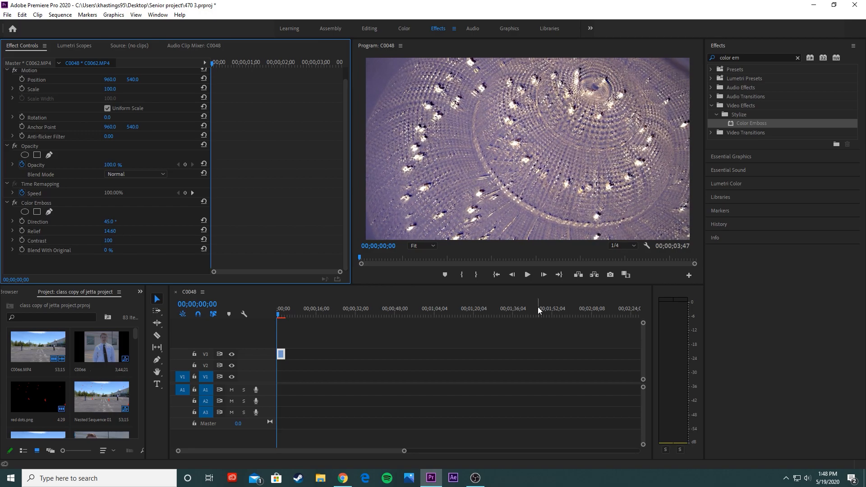
- Play the clip twice from the beginning to preview the Color Emboss relief, and return the playhead to the start
{"action": "left_click", "coordinate": [527, 275]}
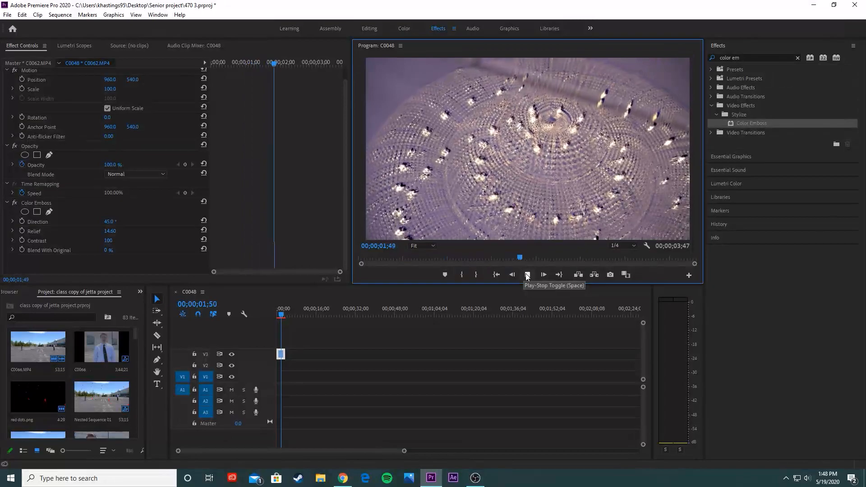
{"action": "left_click", "coordinate": [277, 315]}
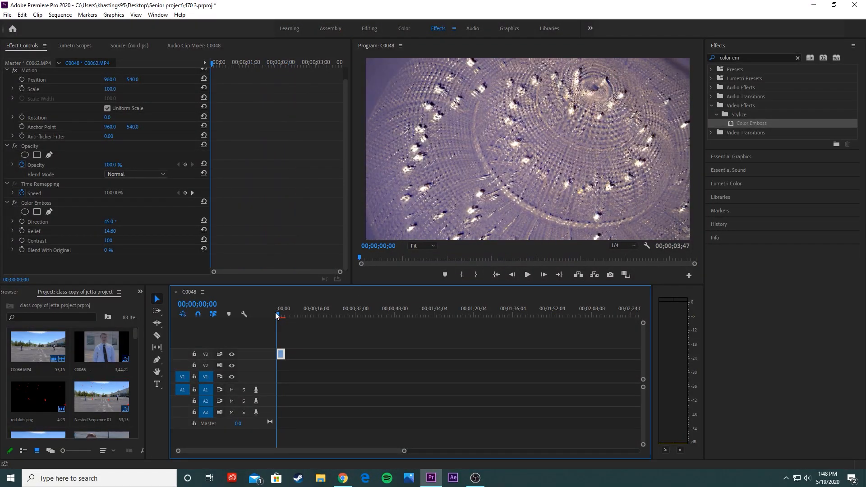
{"action": "left_click", "coordinate": [528, 275]}
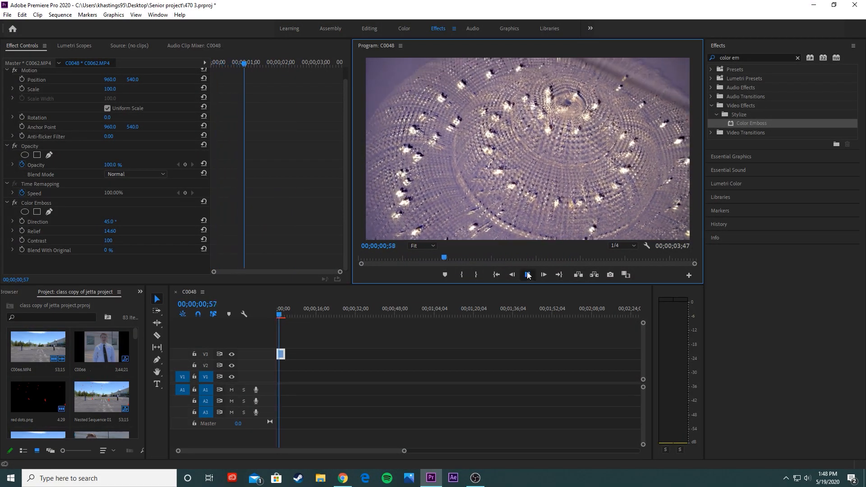
{"action": "left_click", "coordinate": [277, 316]}
{"action": "left_click", "coordinate": [277, 316]}
- Try Color Emboss Relief values of 0 and 12.80 together with a Direction of -55°
{"action": "left_click", "coordinate": [114, 230]}
{"action": "type", "text": "0"}
{"action": "key", "text": "Return"}
{"action": "left_click_drag", "start_coordinate": [111, 231], "coordinate": [169, 231]}
{"action": "mouse_move", "coordinate": [108, 221]}
{"action": "left_mouse_down"}
{"action": "mouse_move", "coordinate": [167, 222]}
{"action": "mouse_move", "coordinate": [110, 223]}
{"action": "left_mouse_up"}
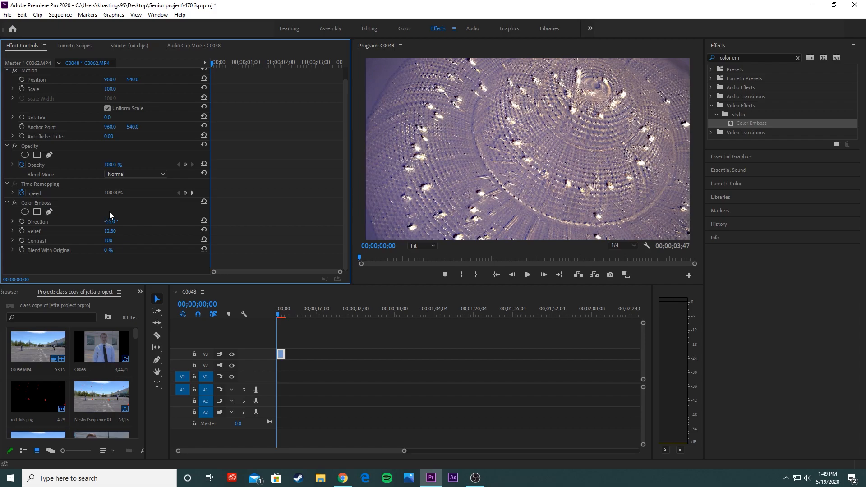
- Set the Color Emboss Relief to 0 and add starting keyframes for Relief and Direction at the clip's beginning
{"action": "left_click", "coordinate": [111, 230]}
{"action": "type", "text": "0"}
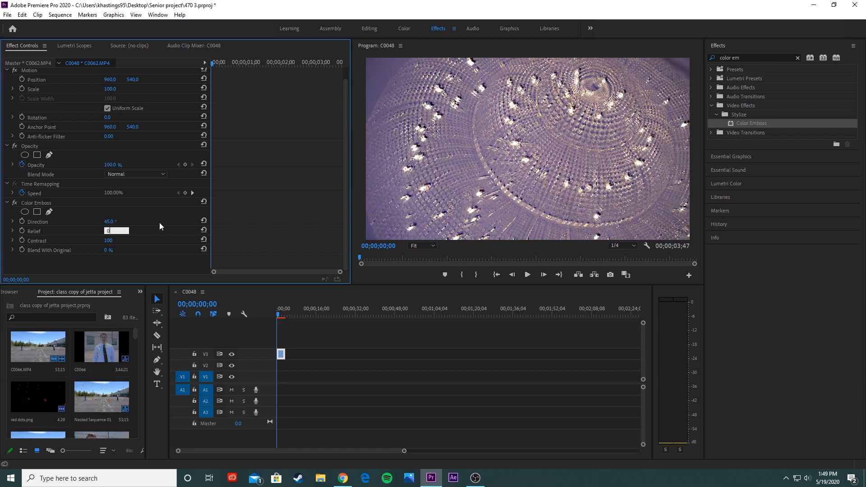
{"action": "key", "text": "Return"}
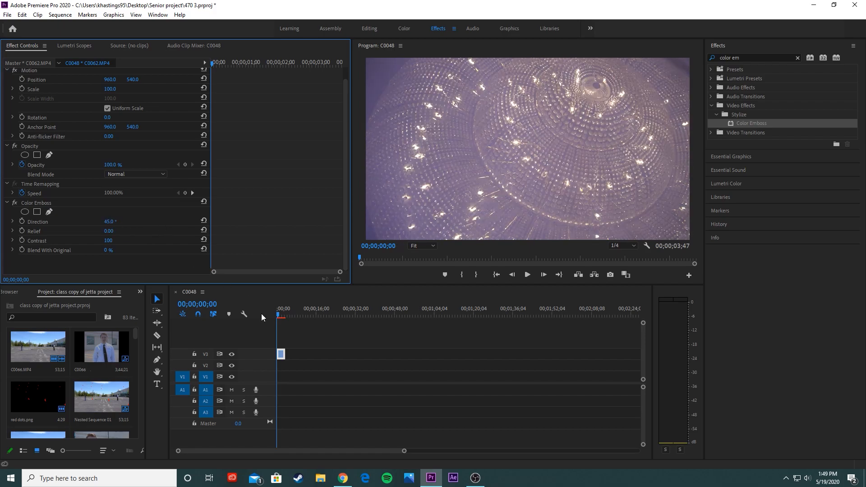
{"action": "left_click", "coordinate": [22, 230]}
{"action": "left_click", "coordinate": [22, 221]}
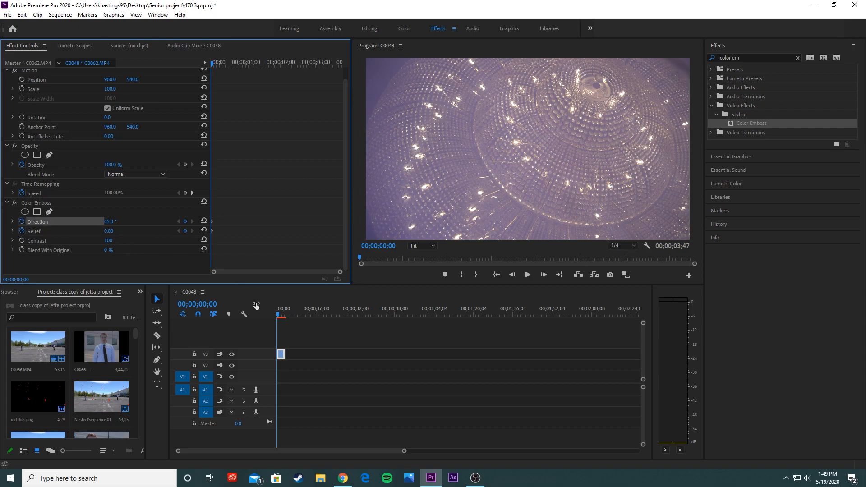
- At 00;00;03;07, keyframe the Color Emboss Relief to 10 and the Direction to -69°
{"action": "left_click_drag", "start_coordinate": [280, 315], "coordinate": [286, 316]}
{"action": "left_click", "coordinate": [115, 230]}
{"action": "type", "text": "10"}
{"action": "key", "text": "Return"}
{"action": "left_click_drag", "start_coordinate": [111, 222], "coordinate": [75, 222]}
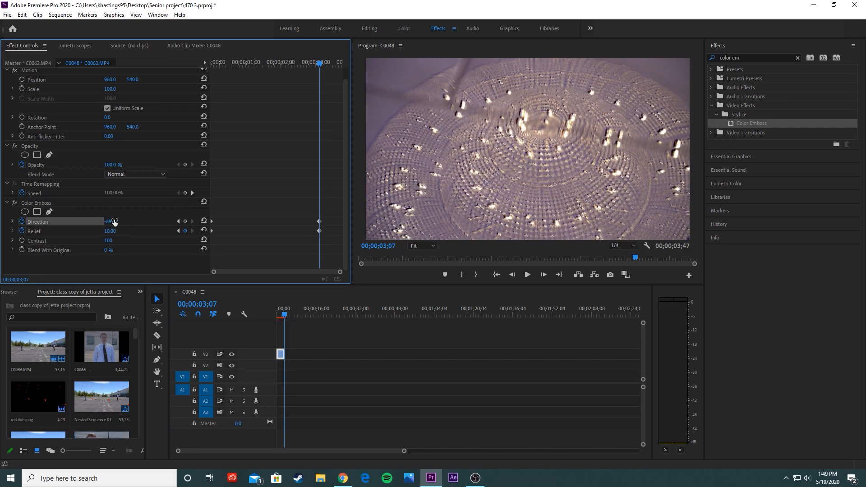
- Play the clip repeatedly from the beginning to preview the animated Color Emboss Relief and Direction
{"action": "left_click_drag", "start_coordinate": [284, 316], "coordinate": [256, 315]}
{"action": "left_click", "coordinate": [529, 277]}
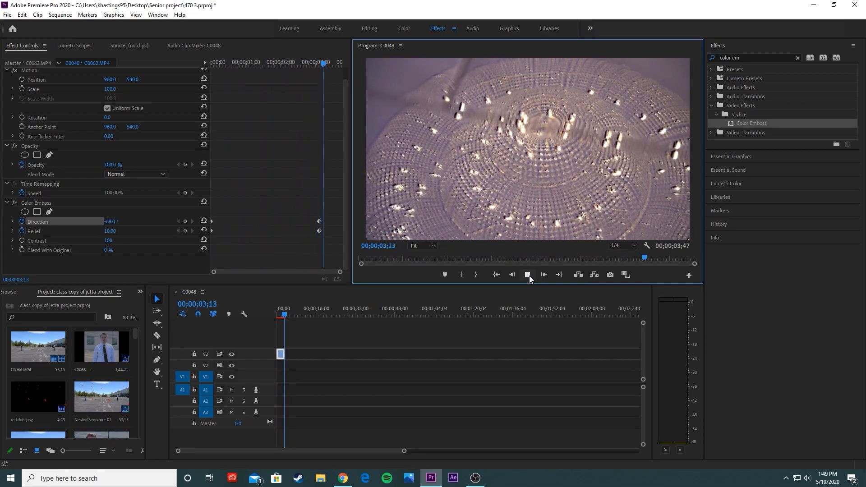
{"action": "left_click", "coordinate": [528, 274]}
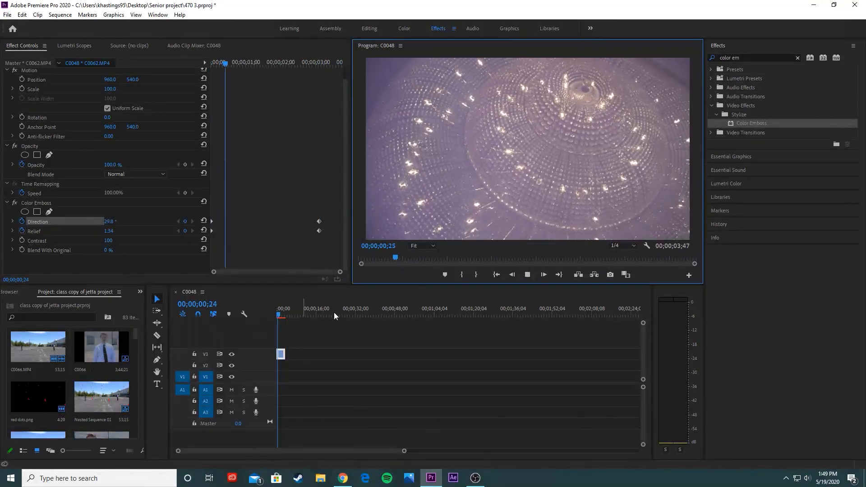
{"action": "left_click", "coordinate": [528, 274]}
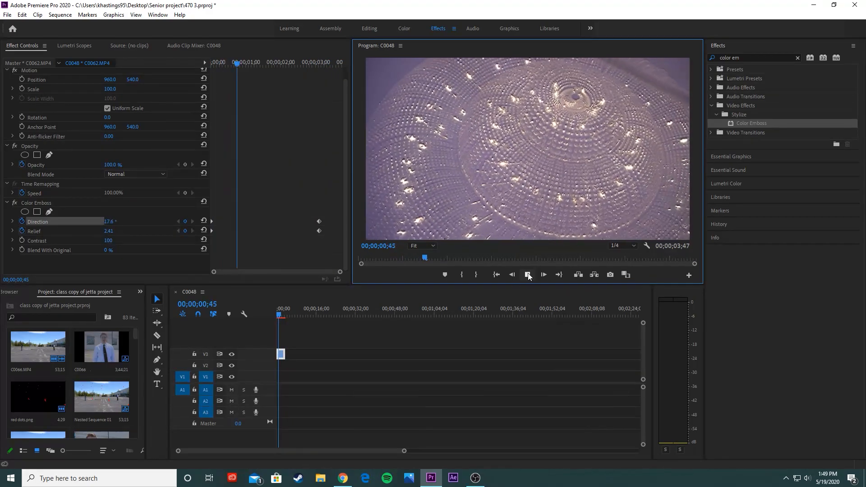